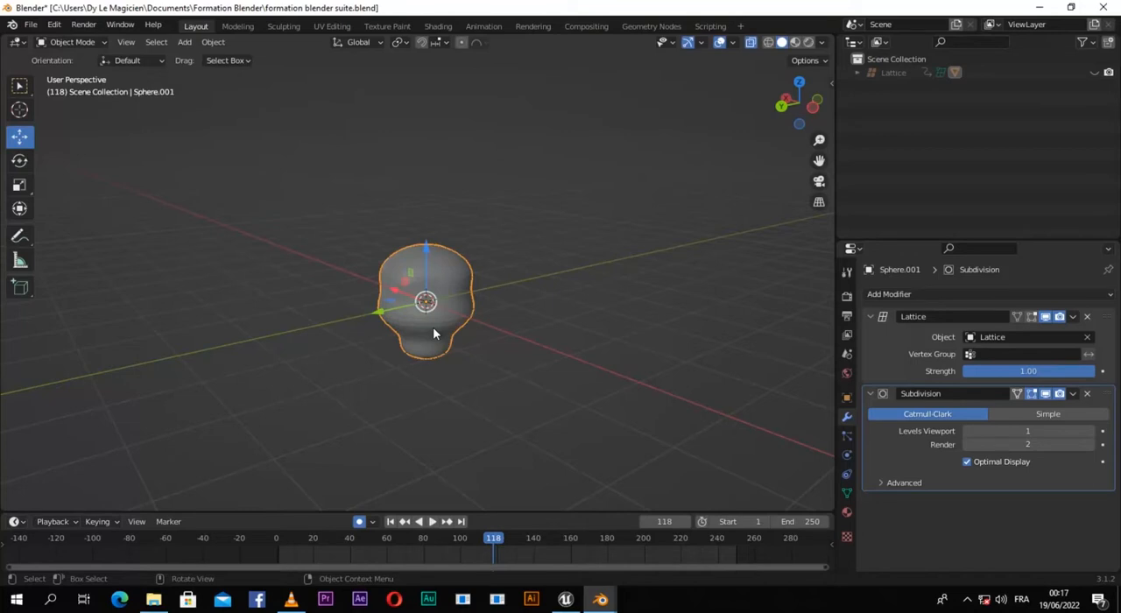
Step: Unhide the lattice surrounding the sphere and delete it
{"action": "key", "text": "Tab"}
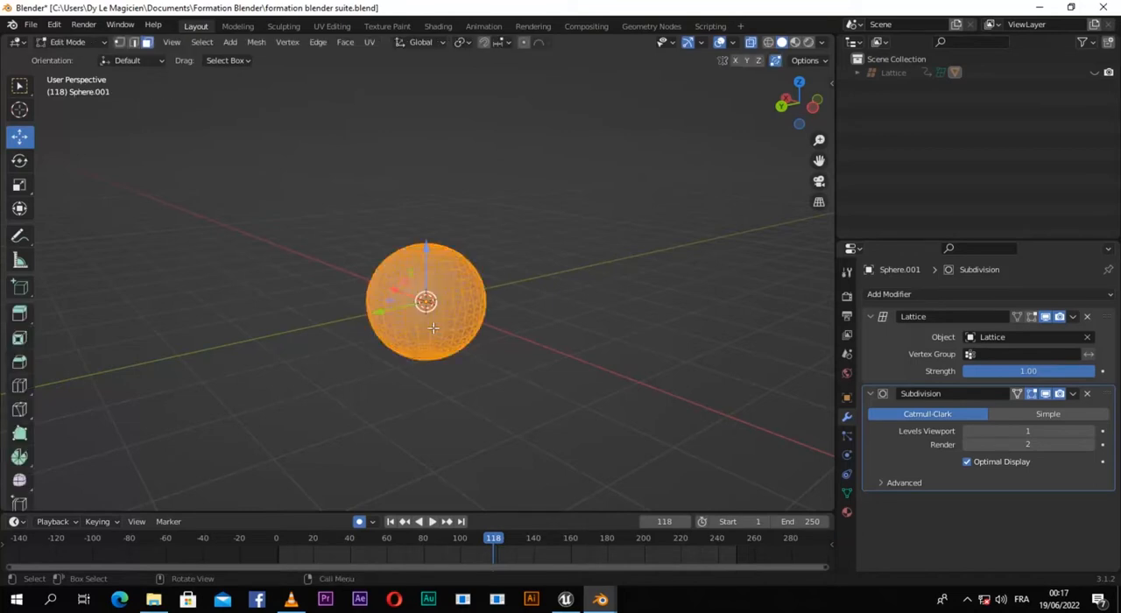
{"action": "key", "text": "Tab"}
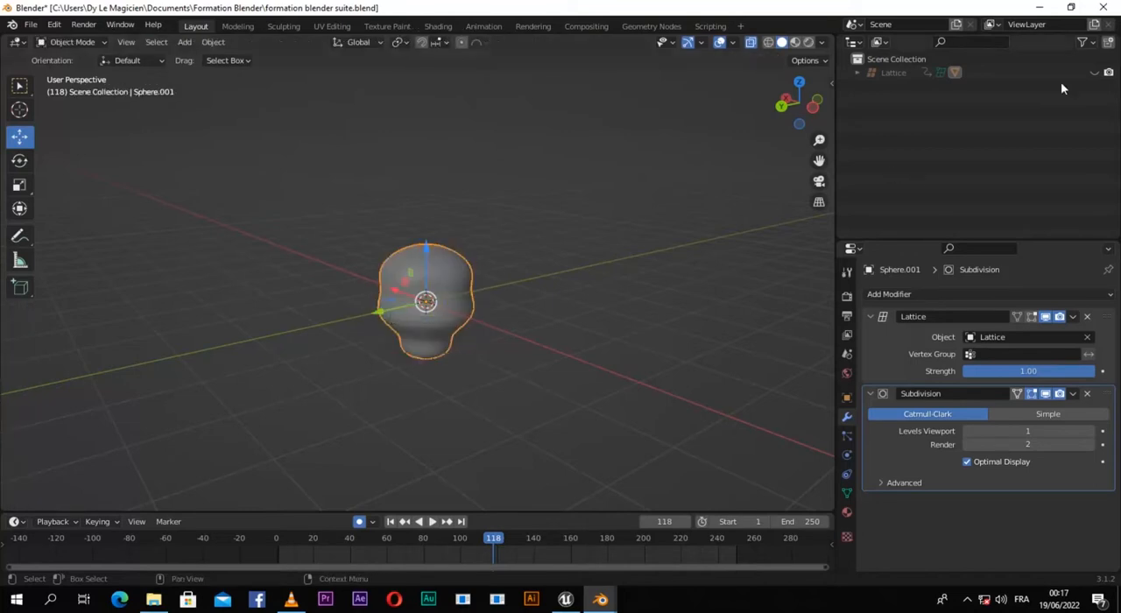
{"action": "left_click", "coordinate": [1095, 73]}
{"action": "middle_click_drag", "start_coordinate": [570, 242], "coordinate": [433, 303]}
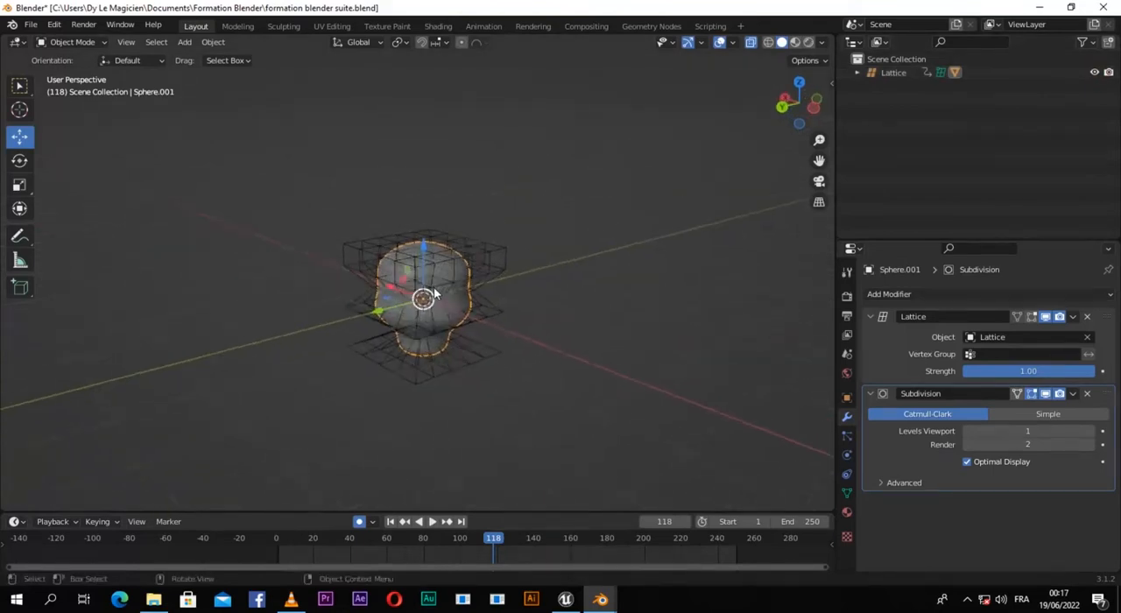
{"action": "scroll", "coordinate": [438, 302], "scroll_direction": "up", "scroll_amount": 2}
{"action": "scroll", "coordinate": [438, 302], "scroll_direction": "up", "scroll_amount": 1}
{"action": "left_click", "coordinate": [627, 193]}
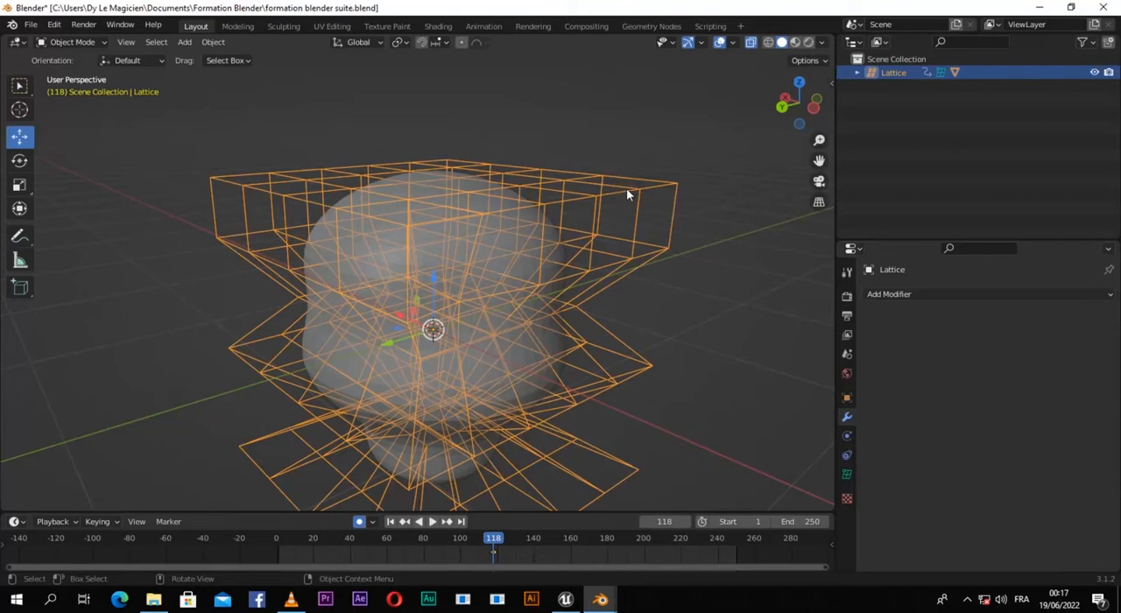
{"action": "key", "text": "Delete"}
Step: Add a 2 m mesh cube around the sphere at the world origin
{"action": "scroll", "coordinate": [561, 232], "scroll_direction": "down", "scroll_amount": 3}
{"action": "middle_click_drag", "start_coordinate": [519, 270], "coordinate": [457, 272]}
{"action": "scroll", "coordinate": [457, 274], "scroll_direction": "down", "scroll_amount": 2}
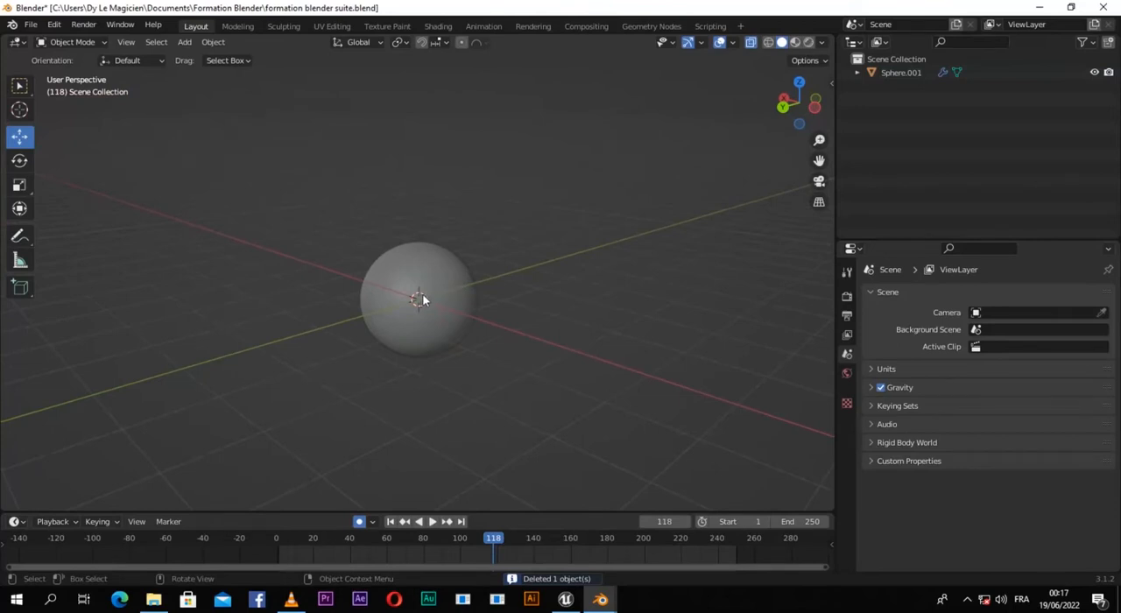
{"action": "key", "text": "shift+a"}
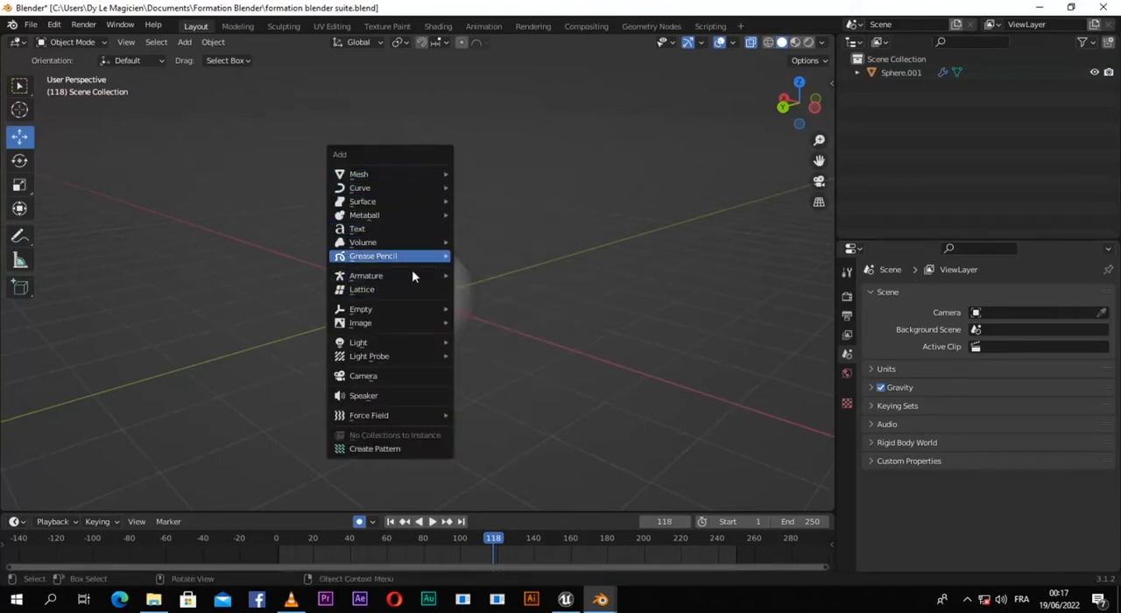
{"action": "mouse_move", "coordinate": [374, 346]}
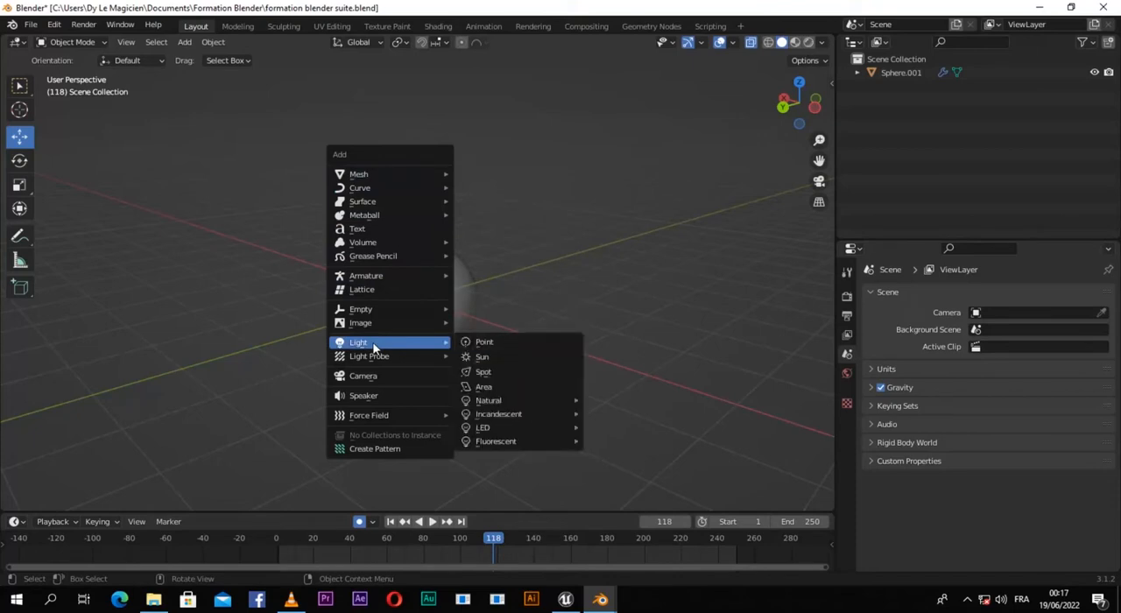
{"action": "mouse_move", "coordinate": [361, 175]}
{"action": "left_click", "coordinate": [491, 187]}
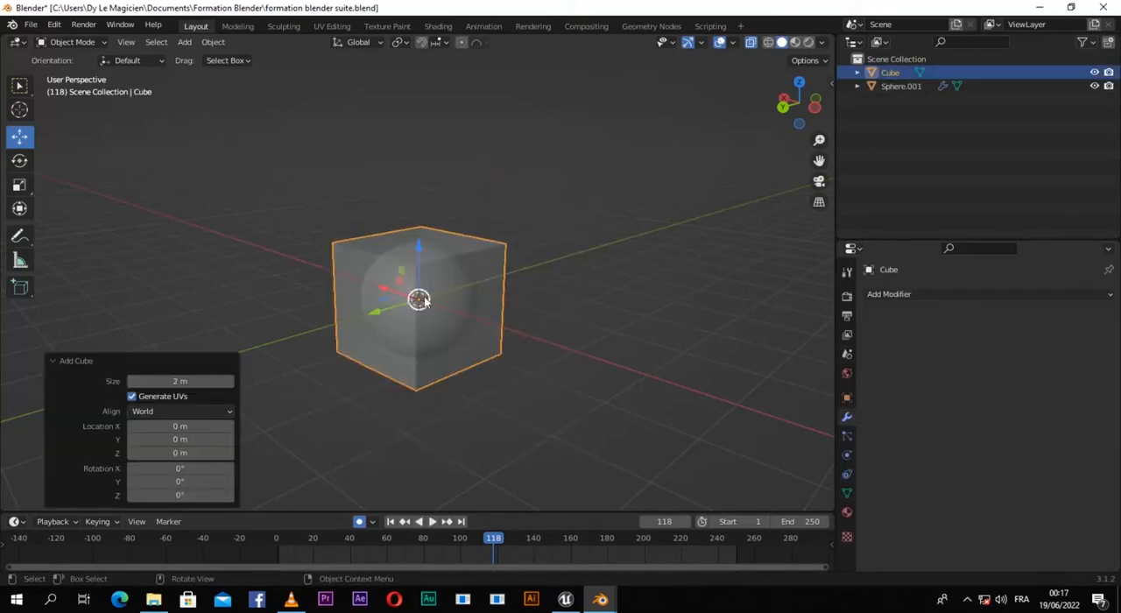
Step: Subdivide all of the cube's faces with 4 cuts and return to Object Mode
{"action": "key", "text": "Tab"}
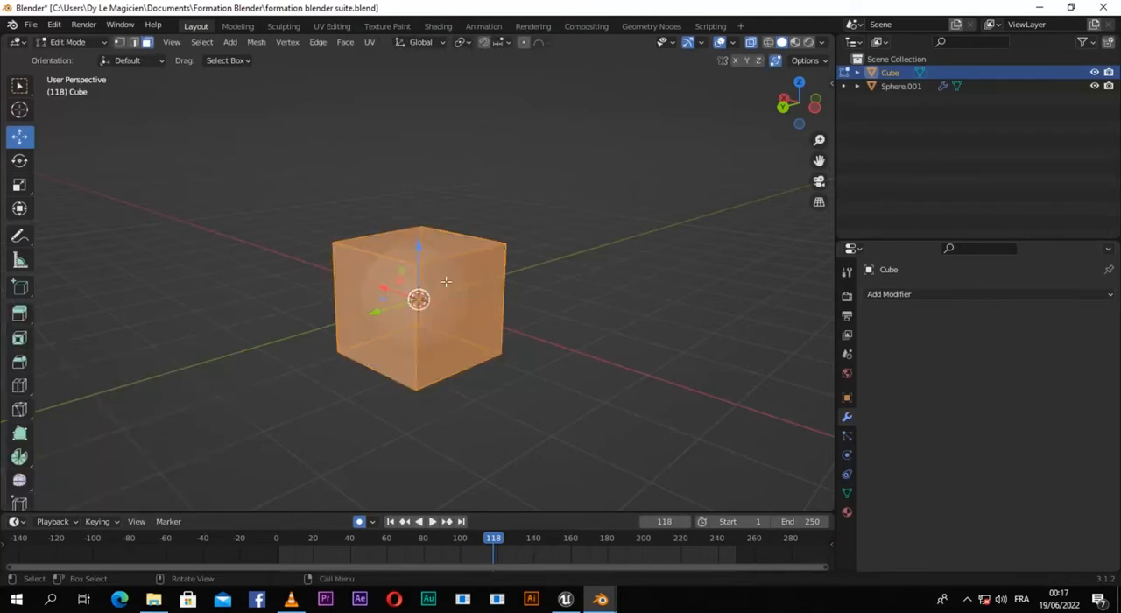
{"action": "right_click", "coordinate": [452, 278]}
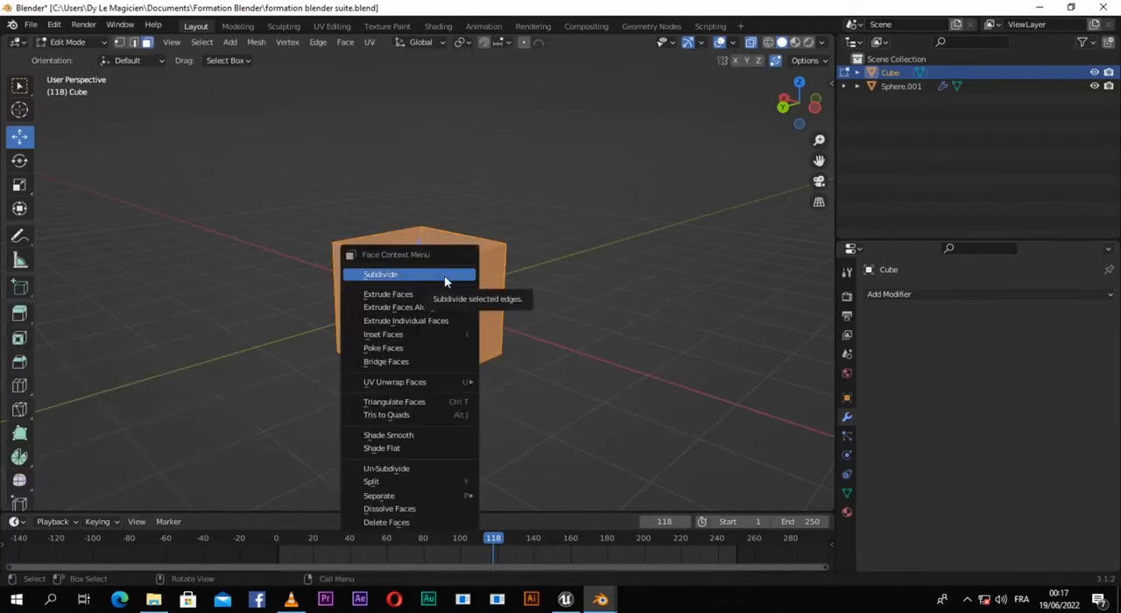
{"action": "left_click", "coordinate": [436, 277]}
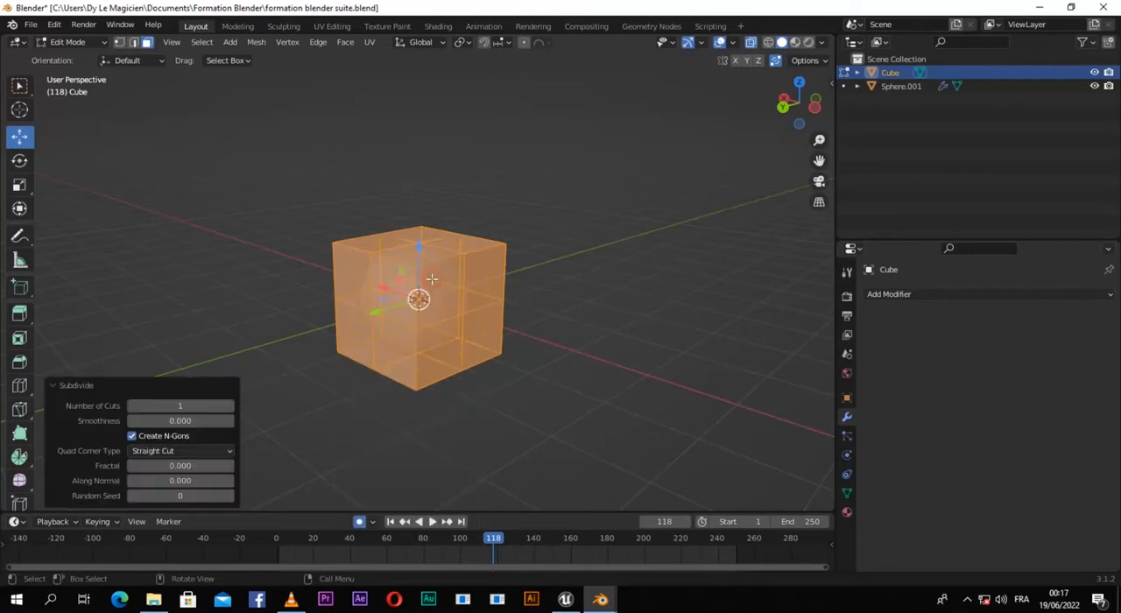
{"action": "left_click", "coordinate": [229, 407]}
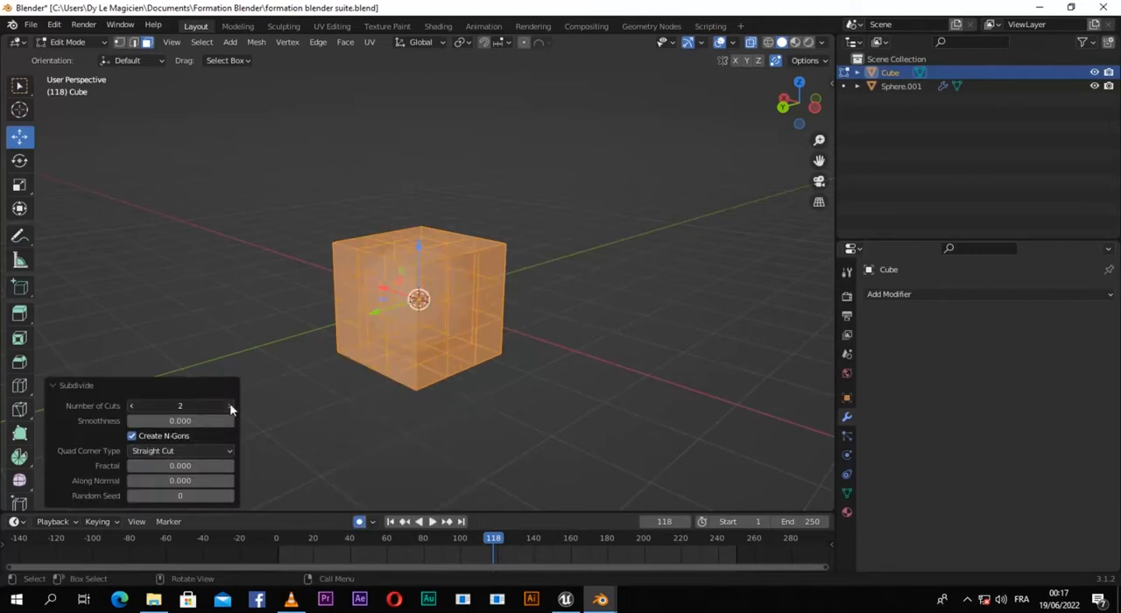
{"action": "left_click", "coordinate": [229, 406]}
{"action": "left_click", "coordinate": [229, 406]}
{"action": "middle_click_drag", "start_coordinate": [429, 365], "coordinate": [478, 306]}
{"action": "key", "text": "Tab"}
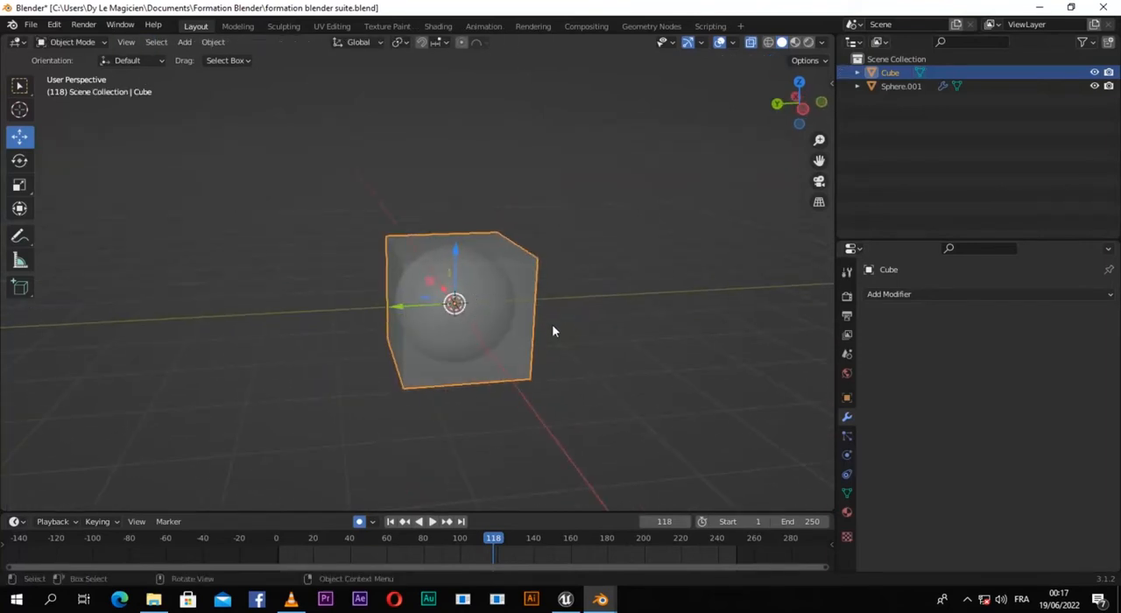
Step: Set the cube's viewport display to Wire
{"action": "left_click", "coordinate": [847, 398]}
{"action": "scroll", "coordinate": [902, 434], "scroll_direction": "down", "scroll_amount": 4}
{"action": "scroll", "coordinate": [874, 497], "scroll_direction": "down", "scroll_amount": 3}
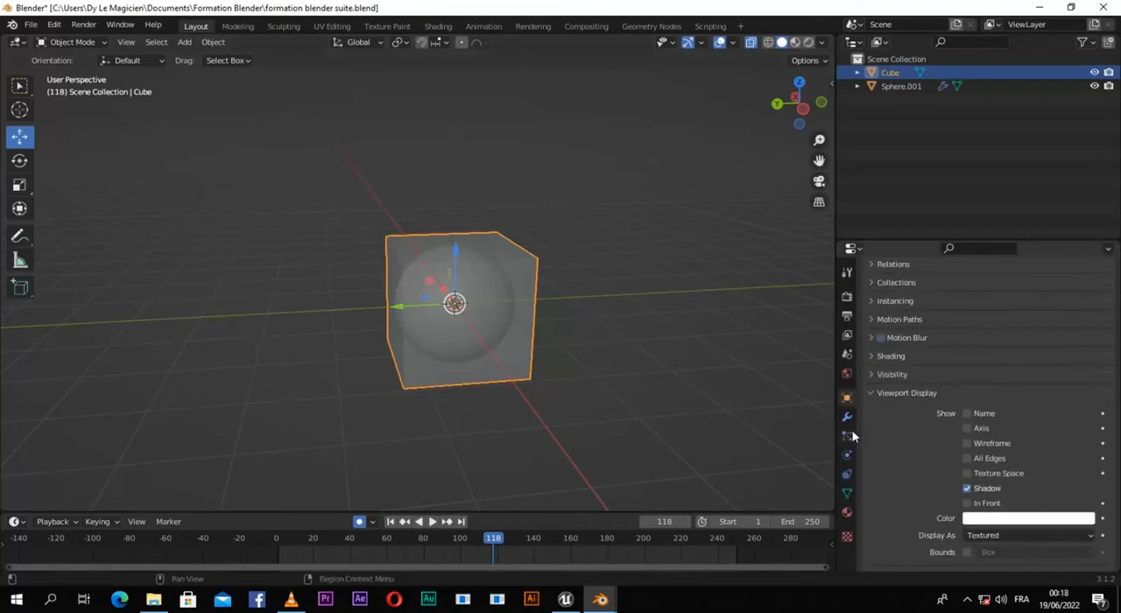
{"action": "left_click", "coordinate": [996, 535]}
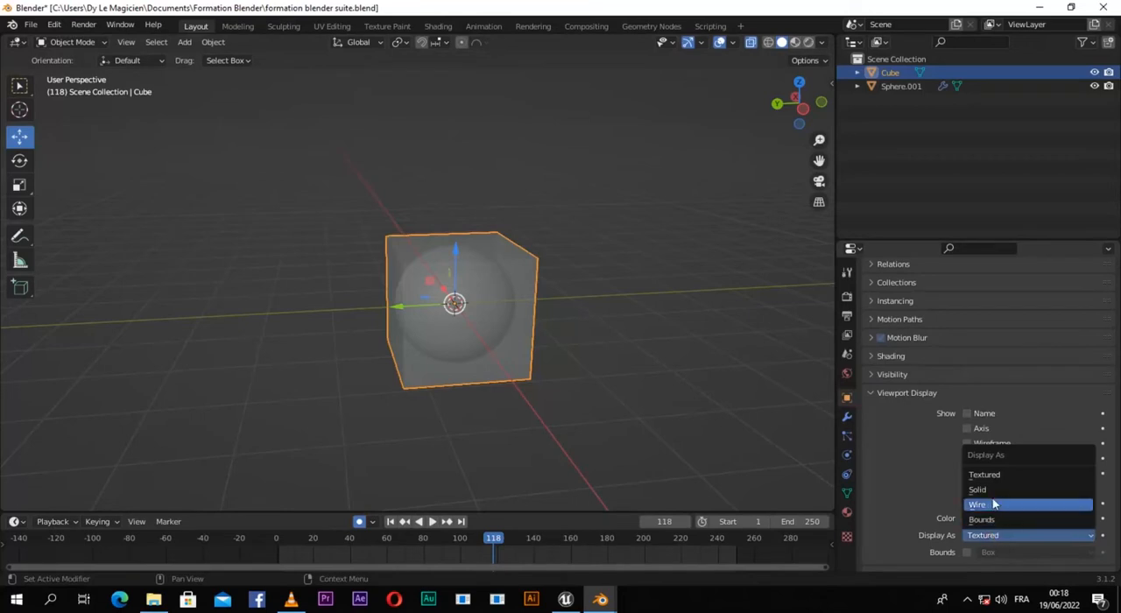
{"action": "left_click", "coordinate": [996, 504]}
{"action": "middle_click_drag", "start_coordinate": [638, 373], "coordinate": [558, 342]}
{"action": "scroll", "coordinate": [558, 342], "scroll_direction": "up", "scroll_amount": 4}
{"action": "middle_click_drag", "start_coordinate": [562, 391], "coordinate": [561, 373]}
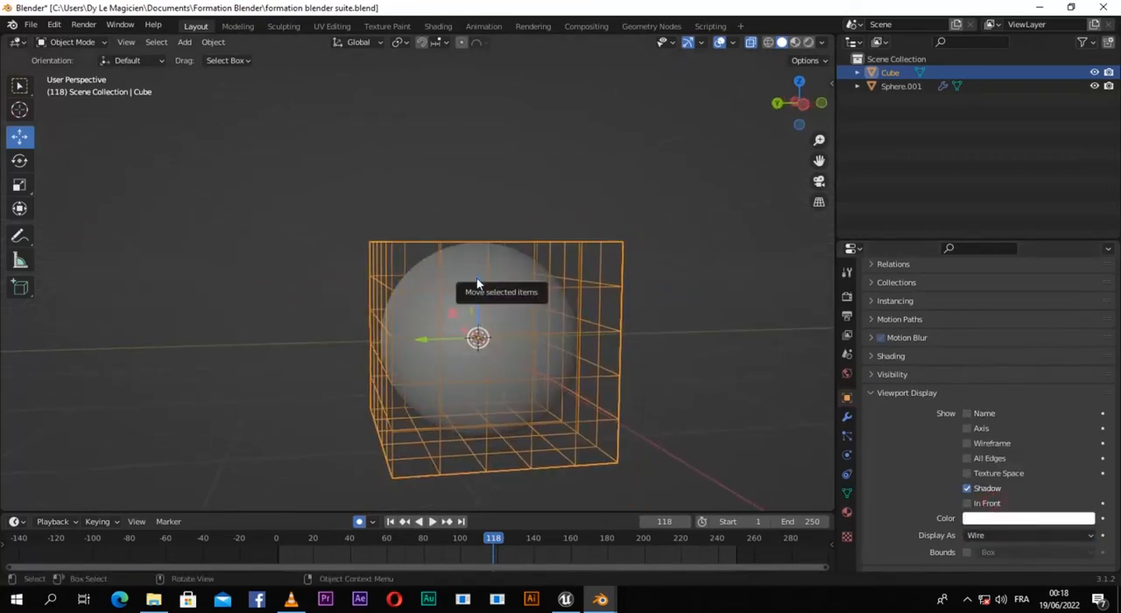
{"action": "middle_click_drag", "start_coordinate": [497, 322], "coordinate": [485, 325]}
{"action": "scroll", "coordinate": [486, 325], "scroll_direction": "up", "scroll_amount": 1}
Step: Remove the Lattice and Subdivision modifiers from the sphere
{"action": "left_click", "coordinate": [497, 325]}
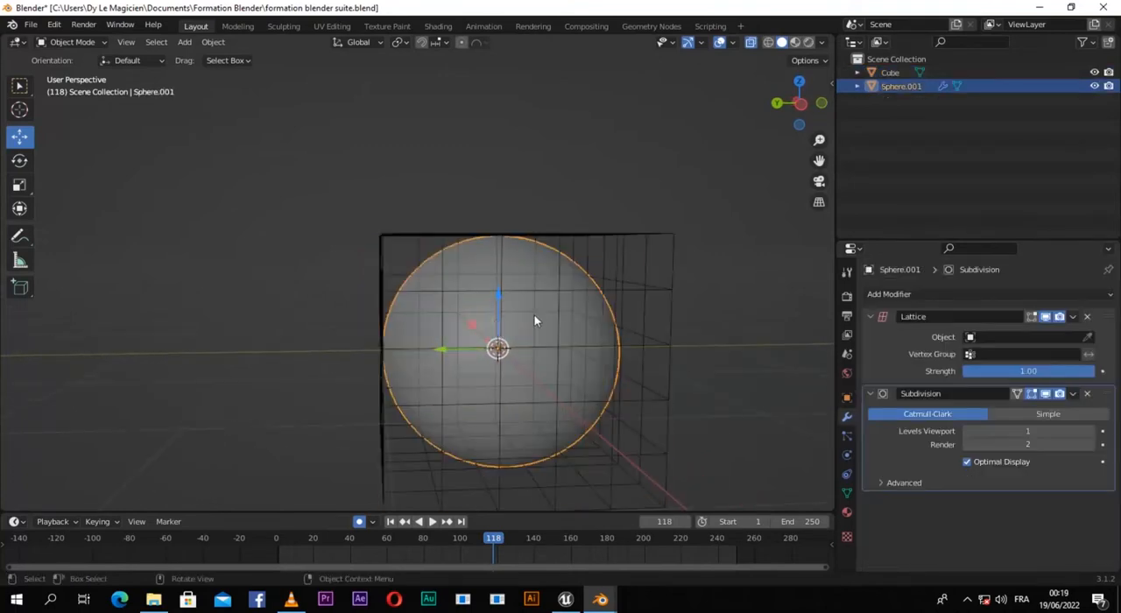
{"action": "left_click", "coordinate": [1087, 317]}
{"action": "left_click", "coordinate": [1087, 317]}
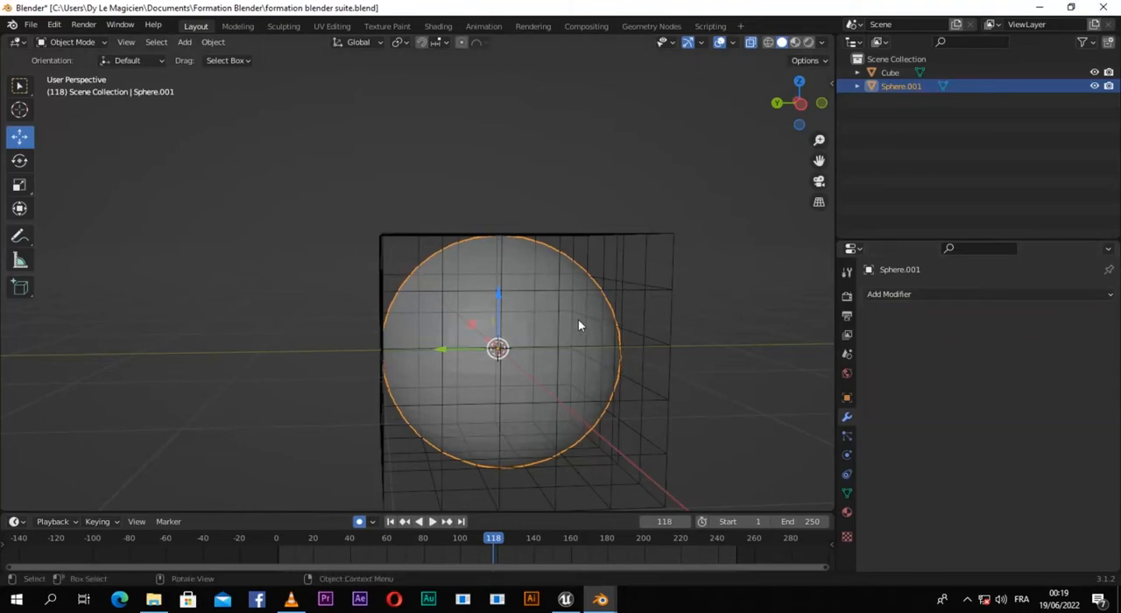
Step: Add a Mesh Deform modifier to the sphere
{"action": "left_click", "coordinate": [924, 295]}
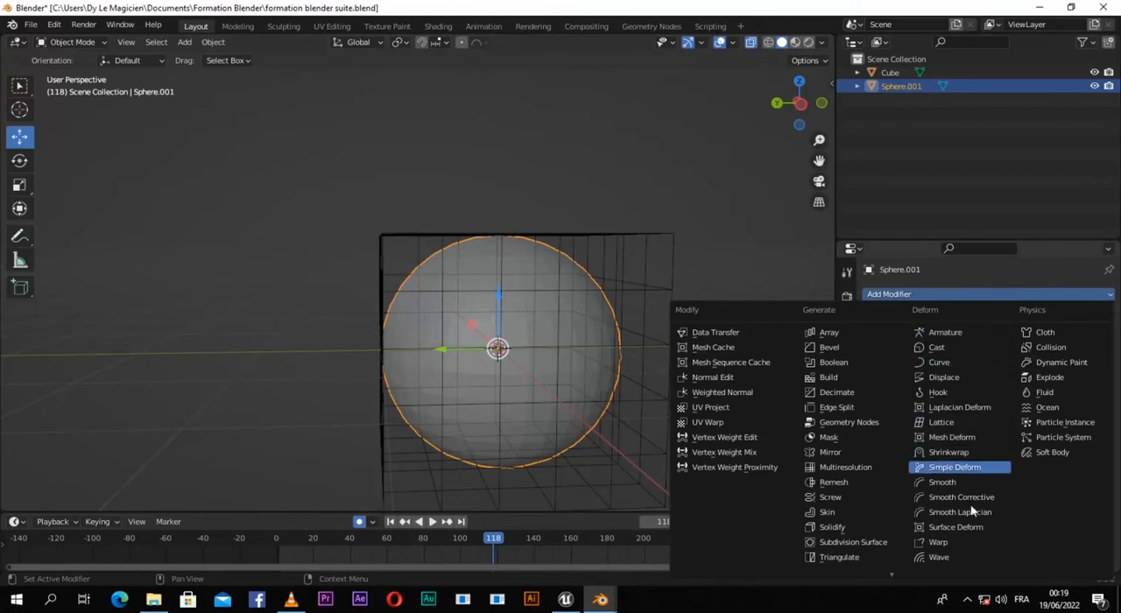
{"action": "left_click", "coordinate": [954, 439]}
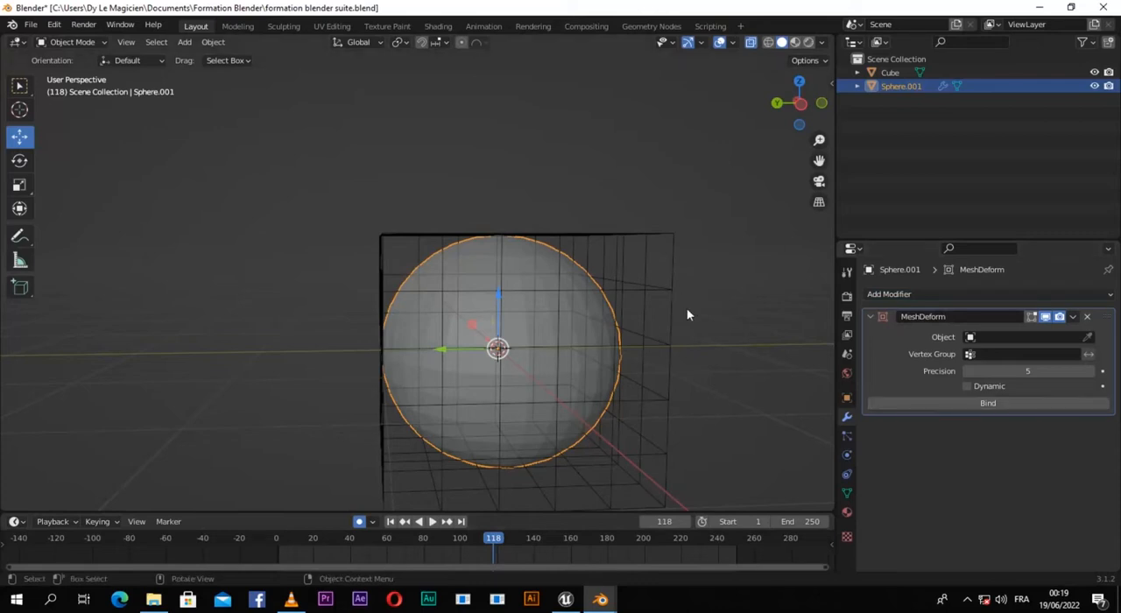
{"action": "middle_click_drag", "start_coordinate": [687, 310], "coordinate": [636, 330]}
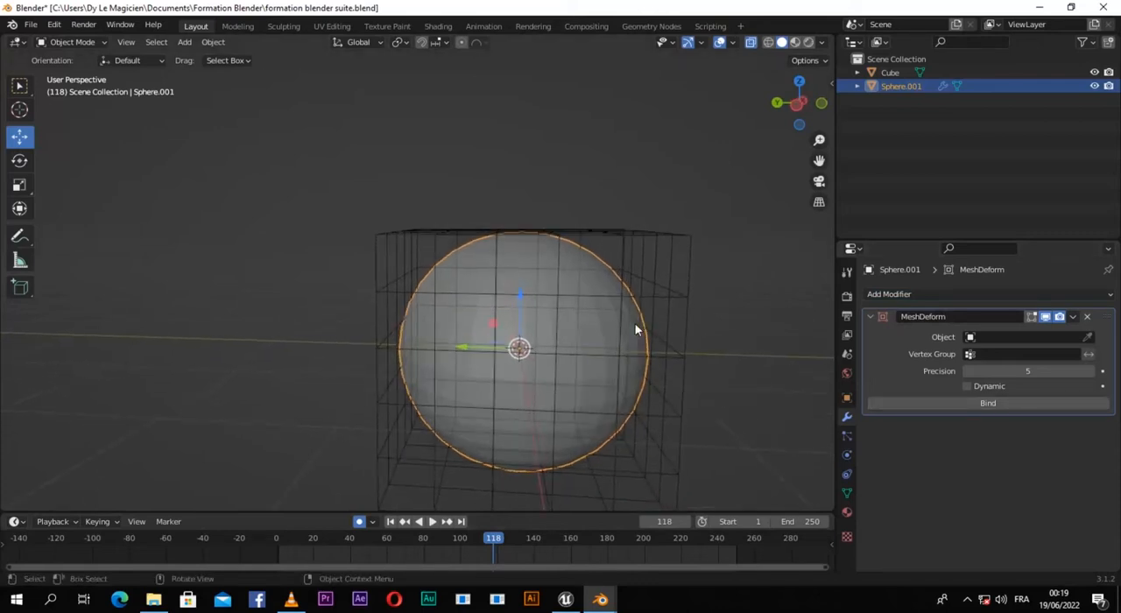
Step: Assign Cube as the Mesh Deform modifier's object and bind the sphere to it
{"action": "left_click", "coordinate": [1036, 337]}
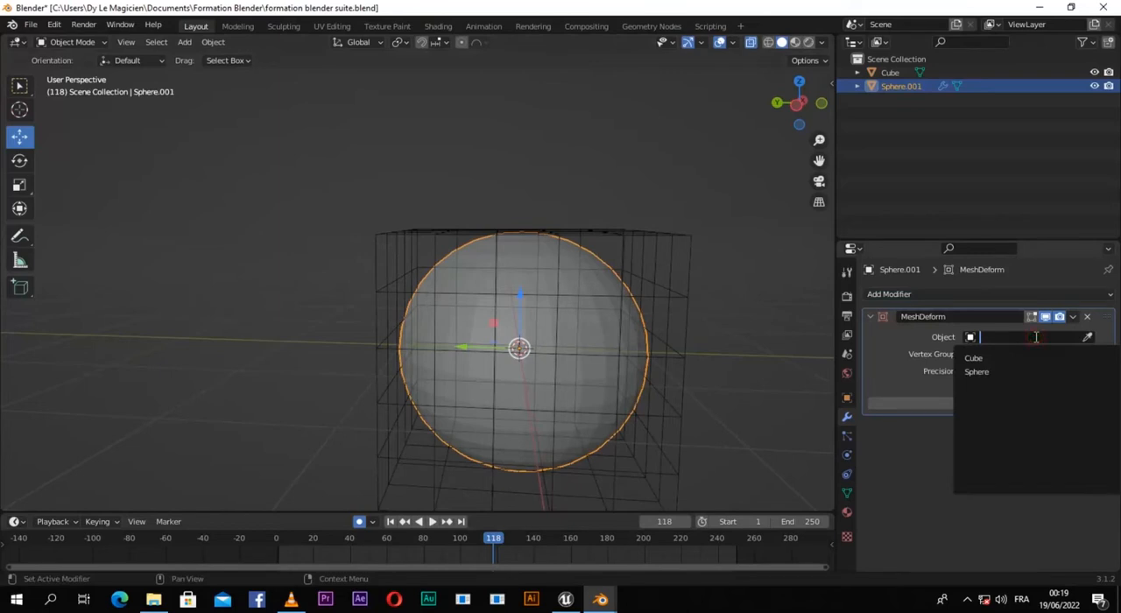
{"action": "left_click", "coordinate": [981, 358]}
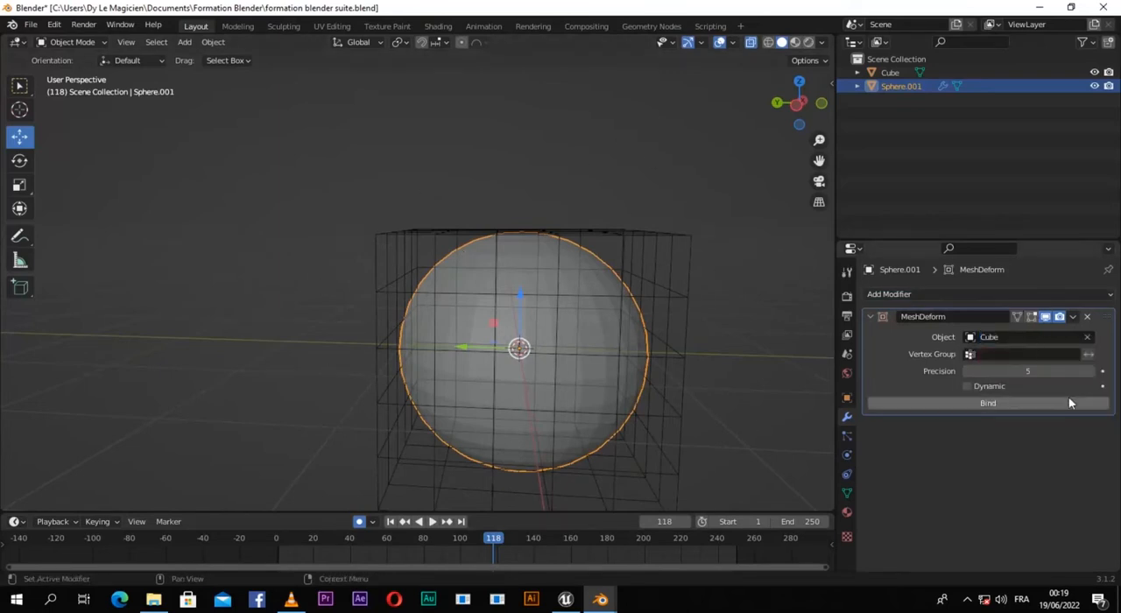
{"action": "left_click", "coordinate": [1022, 354]}
{"action": "left_click", "coordinate": [934, 343]}
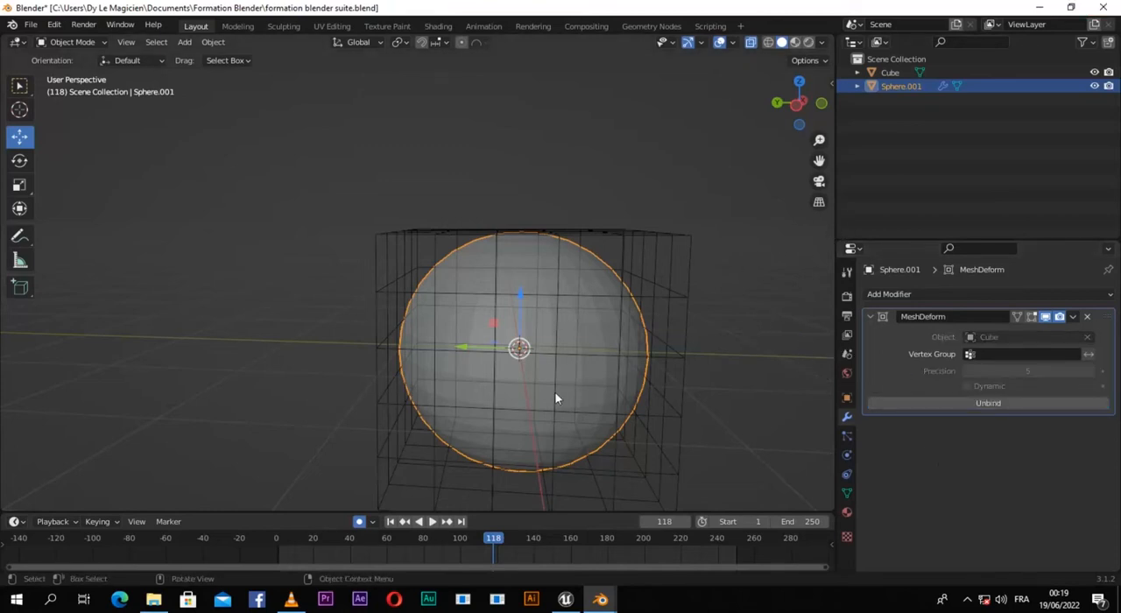
Step: Put the cube cage into Edit Mode with vertex selection active
{"action": "left_click", "coordinate": [656, 250]}
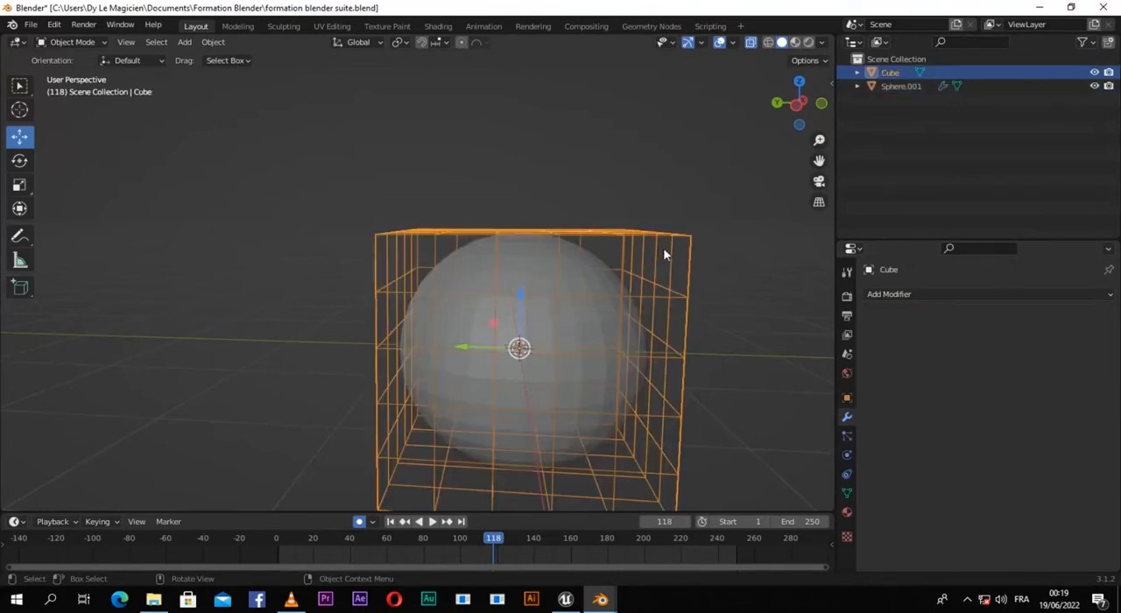
{"action": "key", "text": "Tab"}
{"action": "middle_click_drag", "start_coordinate": [698, 333], "coordinate": [666, 320]}
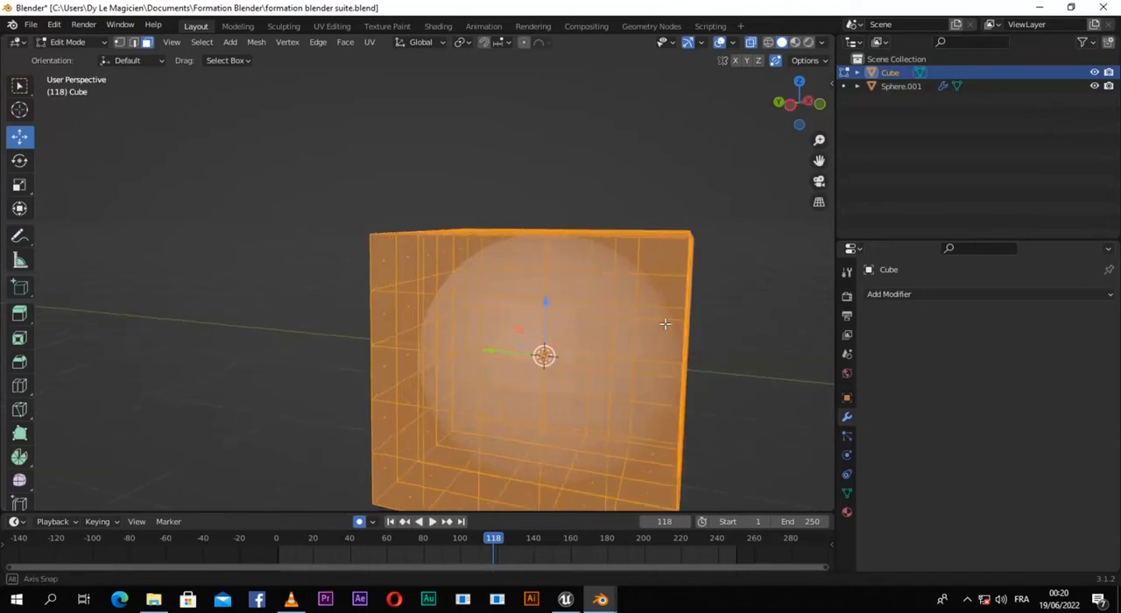
{"action": "key", "text": "Tab"}
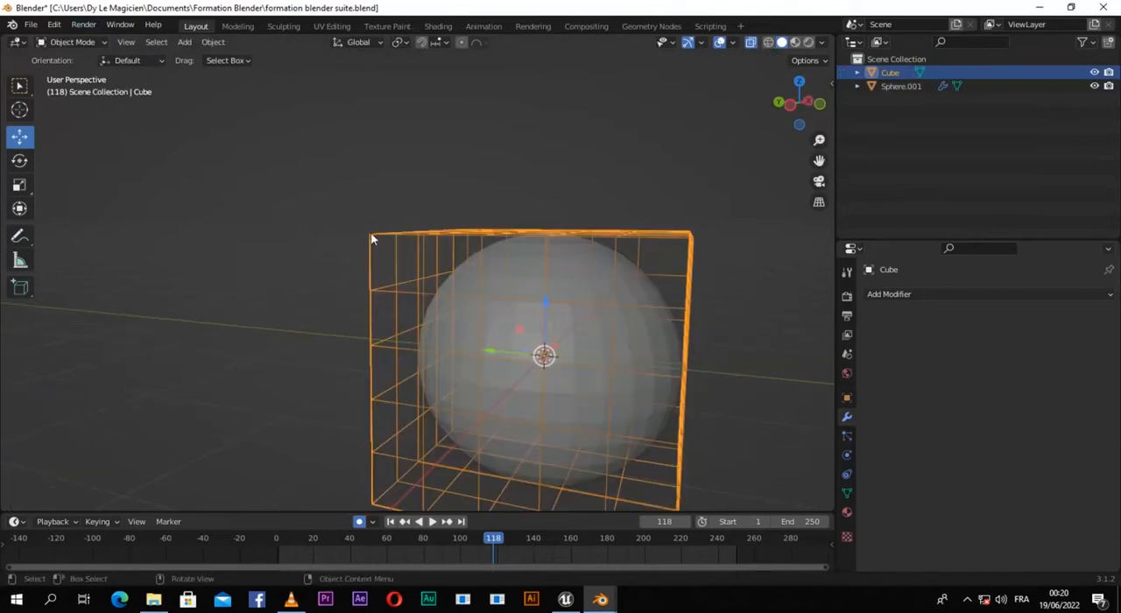
{"action": "key", "text": "Tab"}
{"action": "middle_click_drag", "start_coordinate": [372, 238], "coordinate": [405, 251]}
{"action": "left_click", "coordinate": [120, 42]}
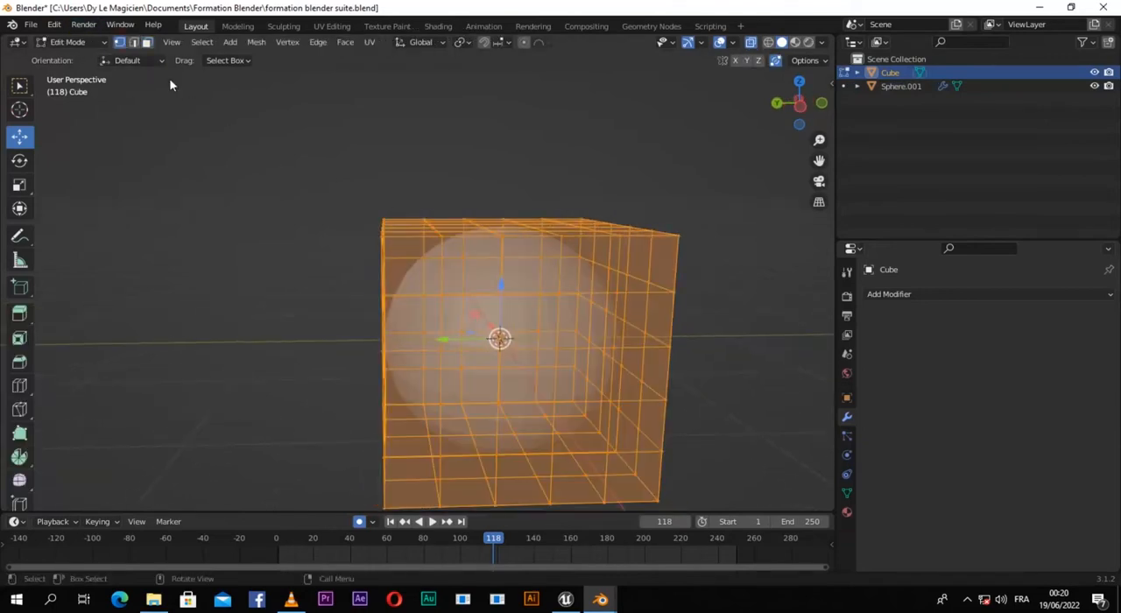
Step: Try scaling the cage's third vertex row from the top to about 0.731, selecting it in front view
{"action": "middle_click_drag", "start_coordinate": [169, 78], "coordinate": [355, 326]}
{"action": "left_click", "coordinate": [357, 324]}
{"action": "middle_click_drag", "start_coordinate": [449, 338], "coordinate": [431, 344]}
{"action": "key", "text": "KP_1"}
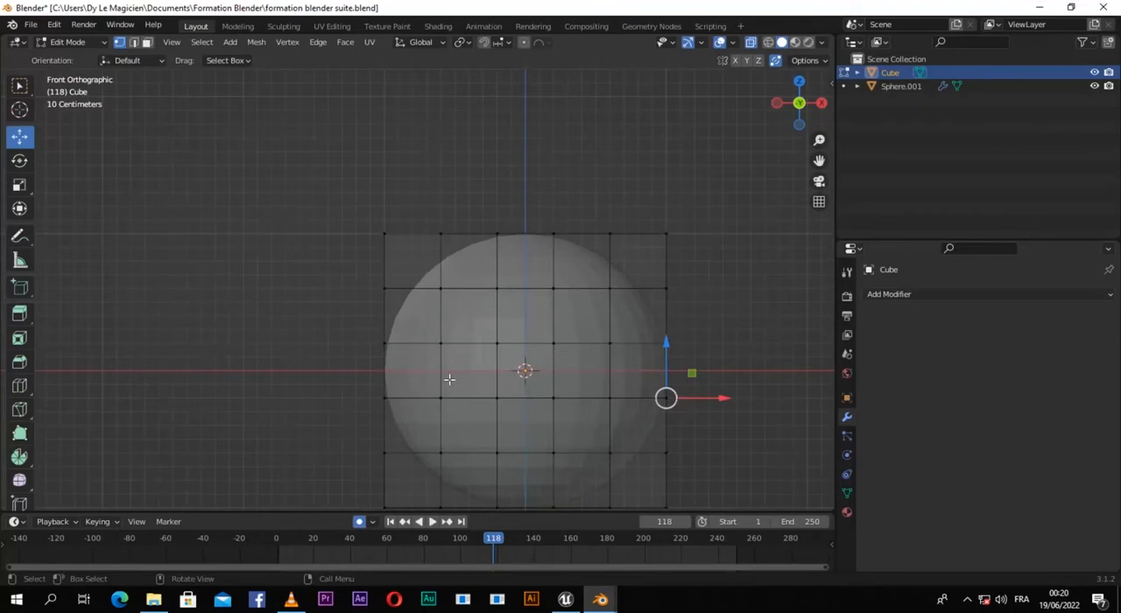
{"action": "key", "text": "b"}
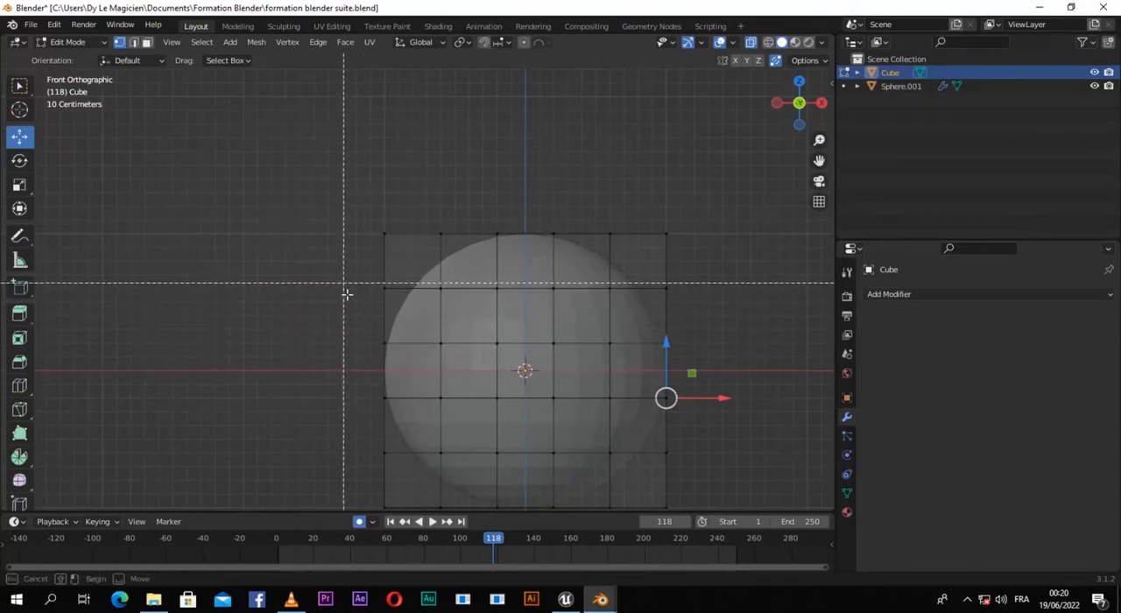
{"action": "left_click_drag", "start_coordinate": [346, 332], "coordinate": [746, 360]}
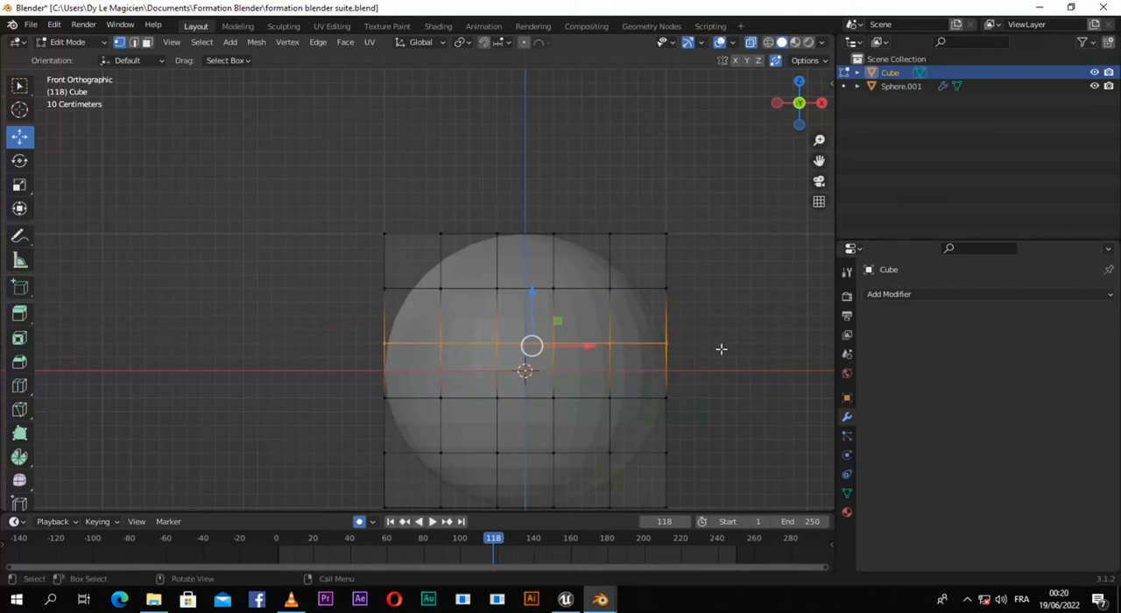
{"action": "key", "text": "s"}
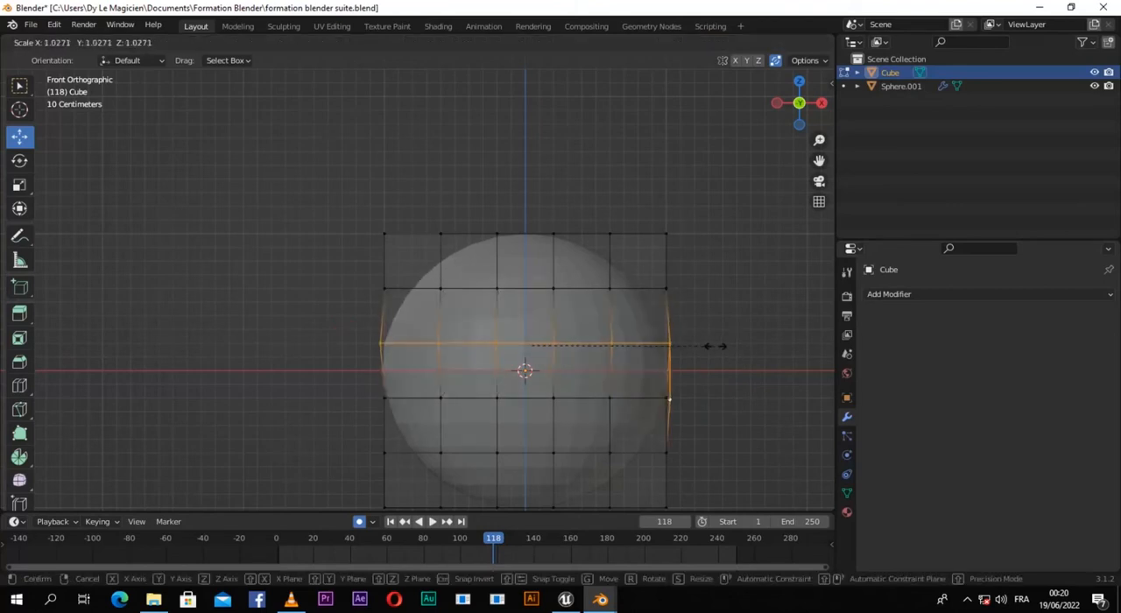
{"action": "left_click", "coordinate": [661, 349]}
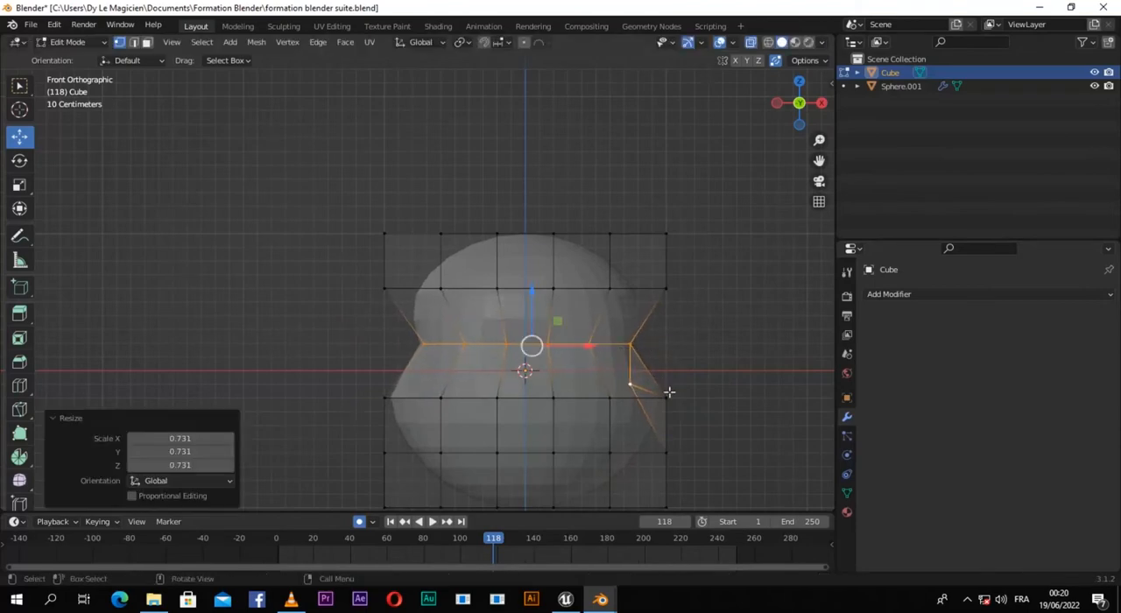
Step: Undo the scaling of the cage's vertex row
{"action": "middle_click_drag", "start_coordinate": [669, 390], "coordinate": [635, 398]}
{"action": "key", "text": "ctrl+z"}
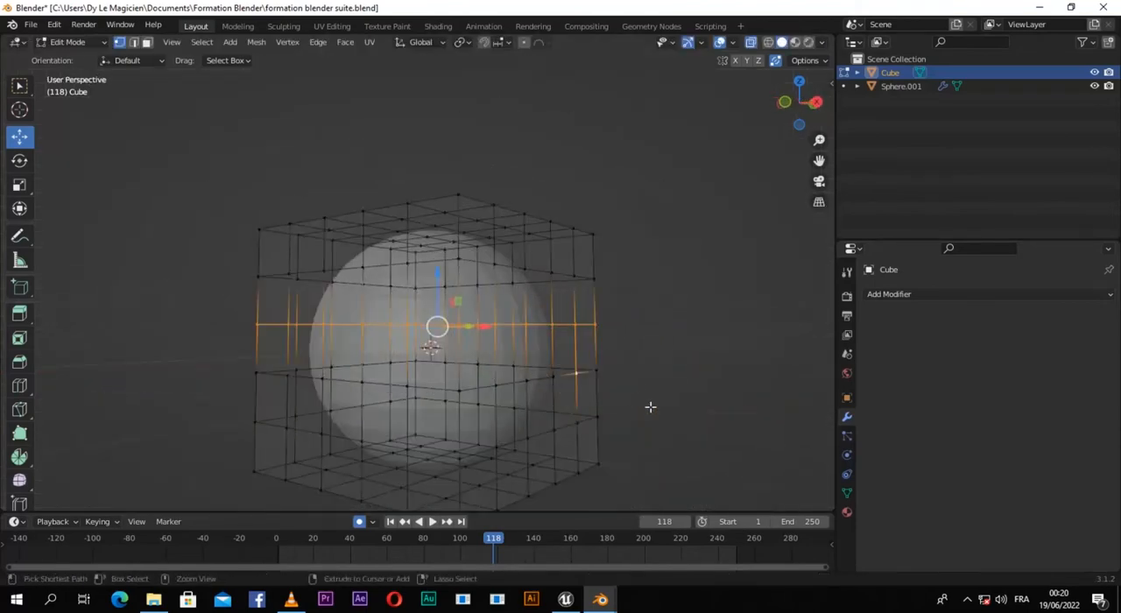
{"action": "middle_click_drag", "start_coordinate": [526, 412], "coordinate": [582, 430]}
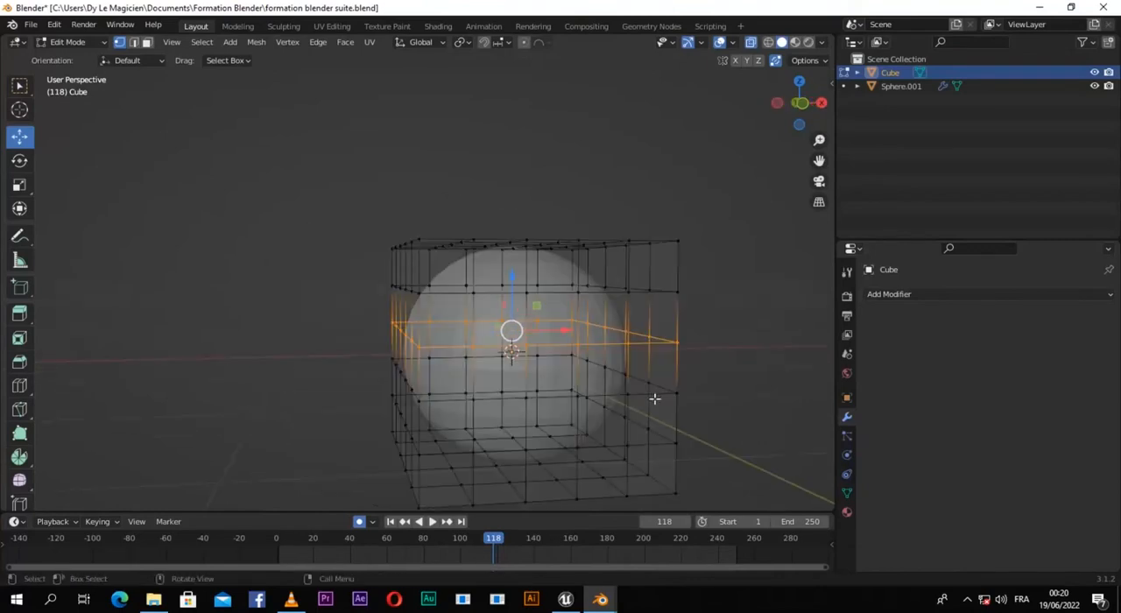
Step: Scale the cage's selected third vertex row from the top uniformly to about 0.63
{"action": "key", "text": "s"}
{"action": "left_click", "coordinate": [616, 390]}
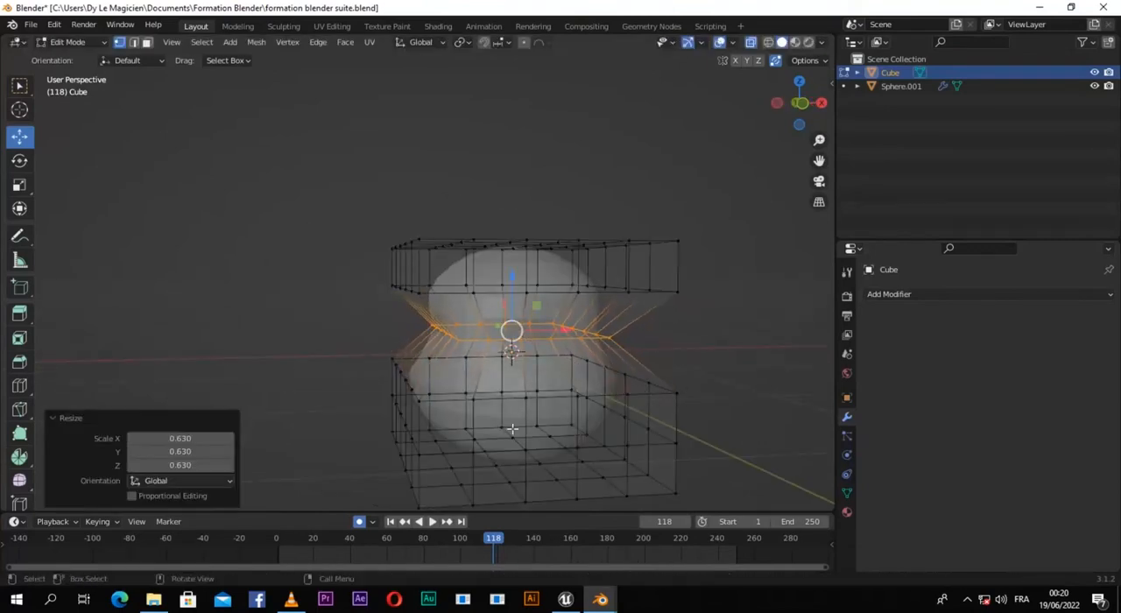
{"action": "middle_click_drag", "start_coordinate": [470, 452], "coordinate": [453, 432]}
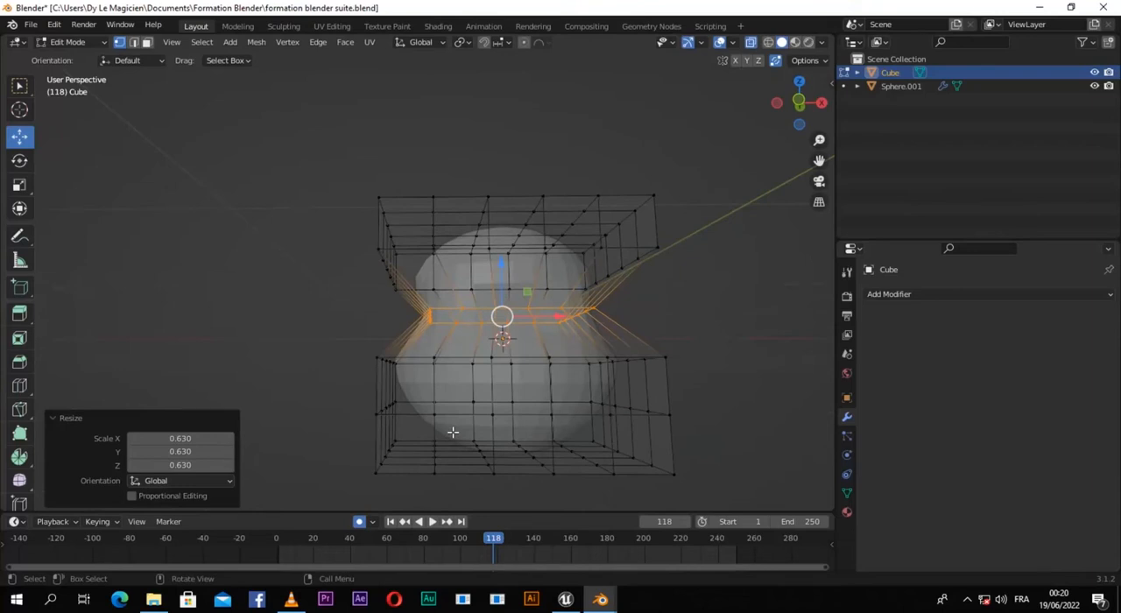
{"action": "left_click_drag", "start_coordinate": [318, 393], "coordinate": [733, 424]}
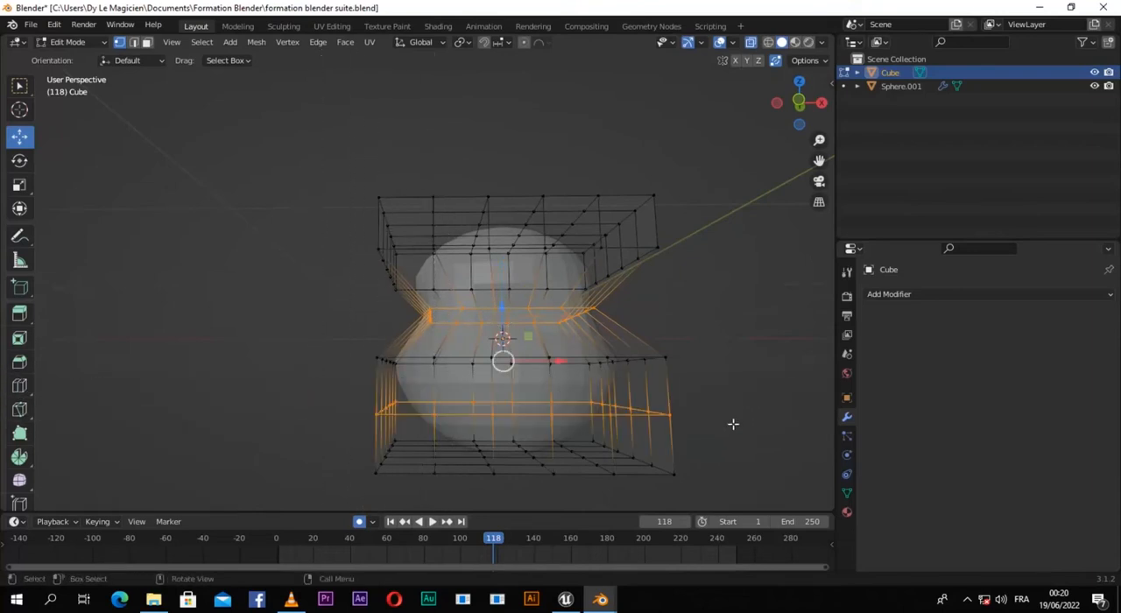
{"action": "key", "text": "s"}
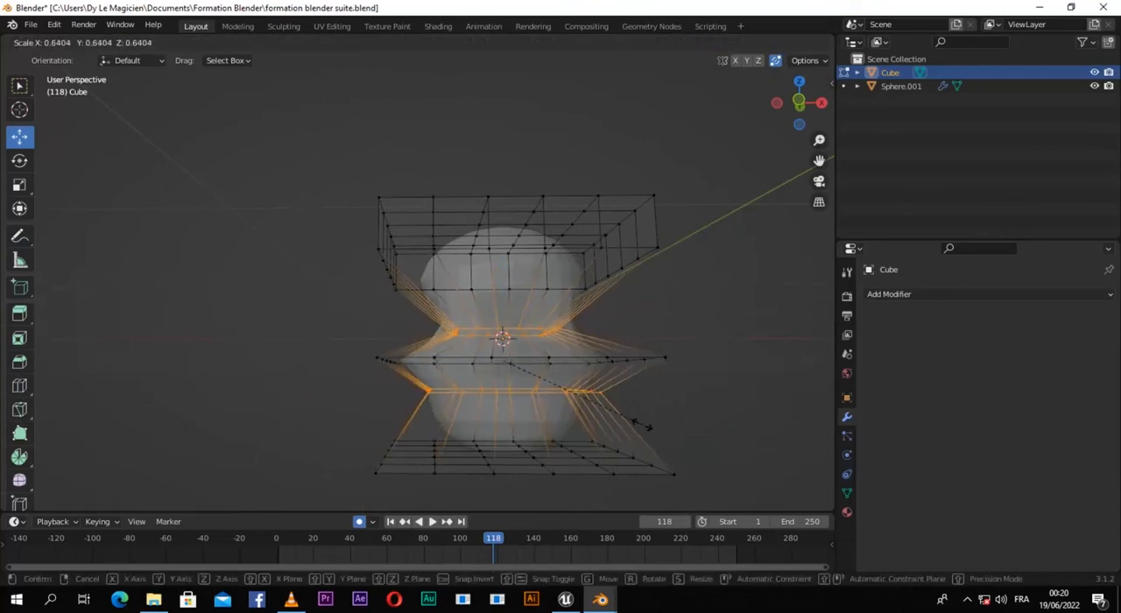
{"action": "right_click", "coordinate": [642, 425]}
{"action": "key", "text": "ctrl+z"}
{"action": "left_click", "coordinate": [355, 426]}
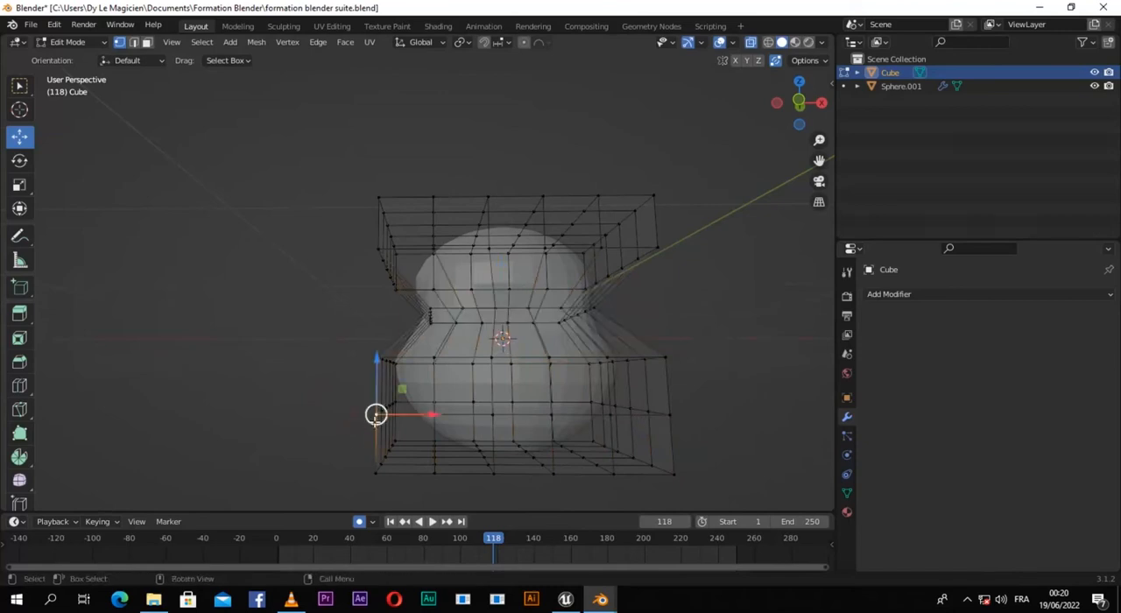
Step: Select only the cage's second vertex row from the bottom and scale it uniformly to about 0.325
{"action": "left_click_drag", "start_coordinate": [325, 377], "coordinate": [806, 440]}
{"action": "key", "text": "s"}
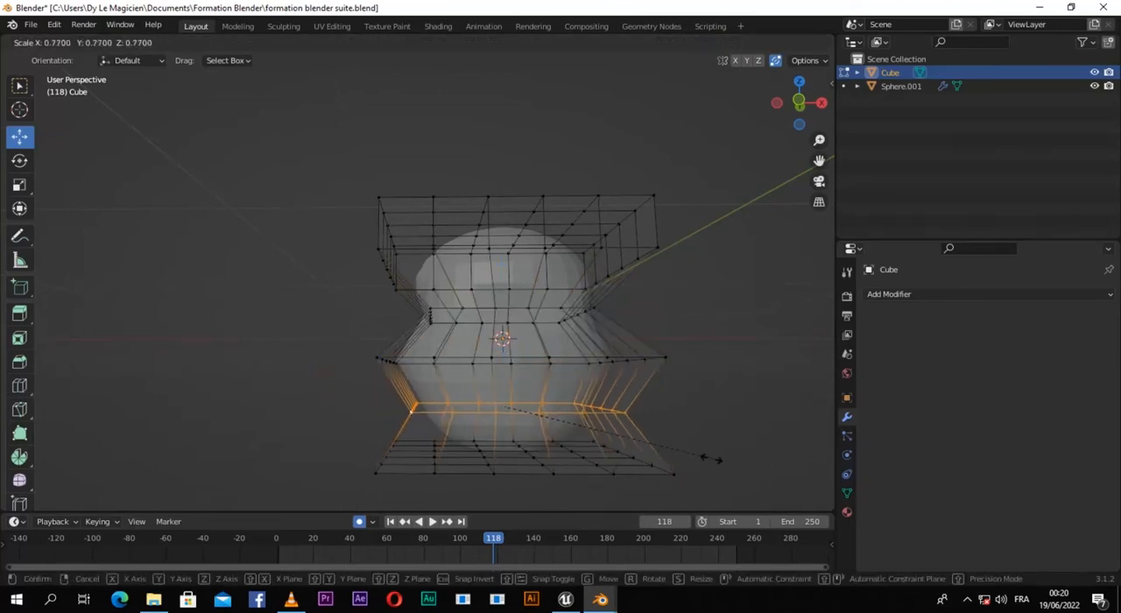
{"action": "left_click", "coordinate": [578, 464]}
Step: Select the cage's bottom vertex layer without the narrowed row above it and scale it to about 0.408
{"action": "scroll", "coordinate": [611, 462], "scroll_direction": "down", "scroll_amount": 1}
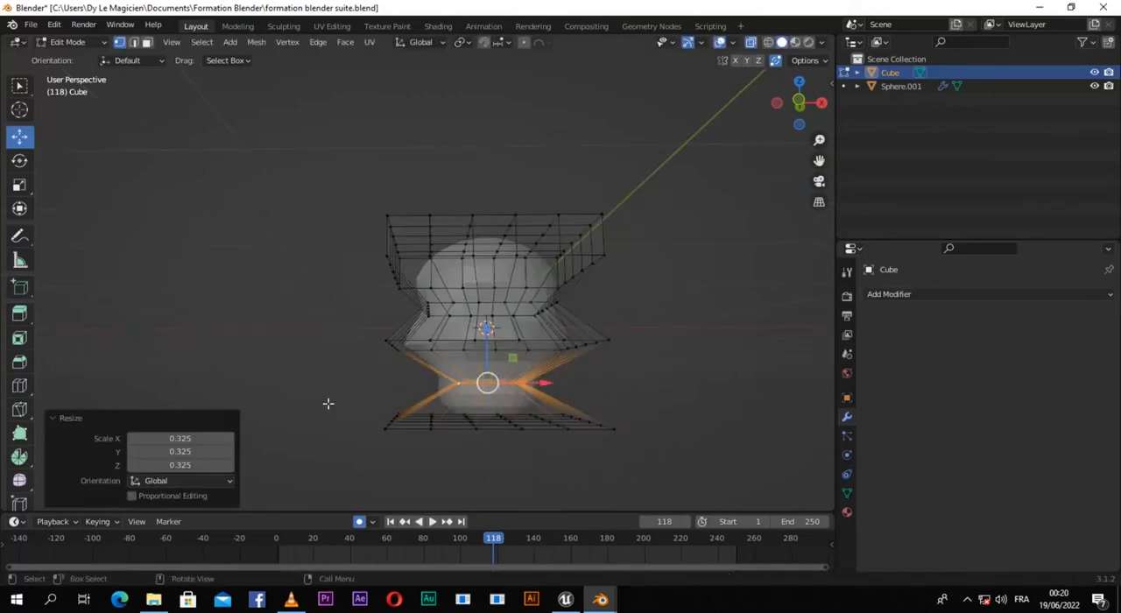
{"action": "left_click_drag", "start_coordinate": [355, 399], "coordinate": [651, 494]}
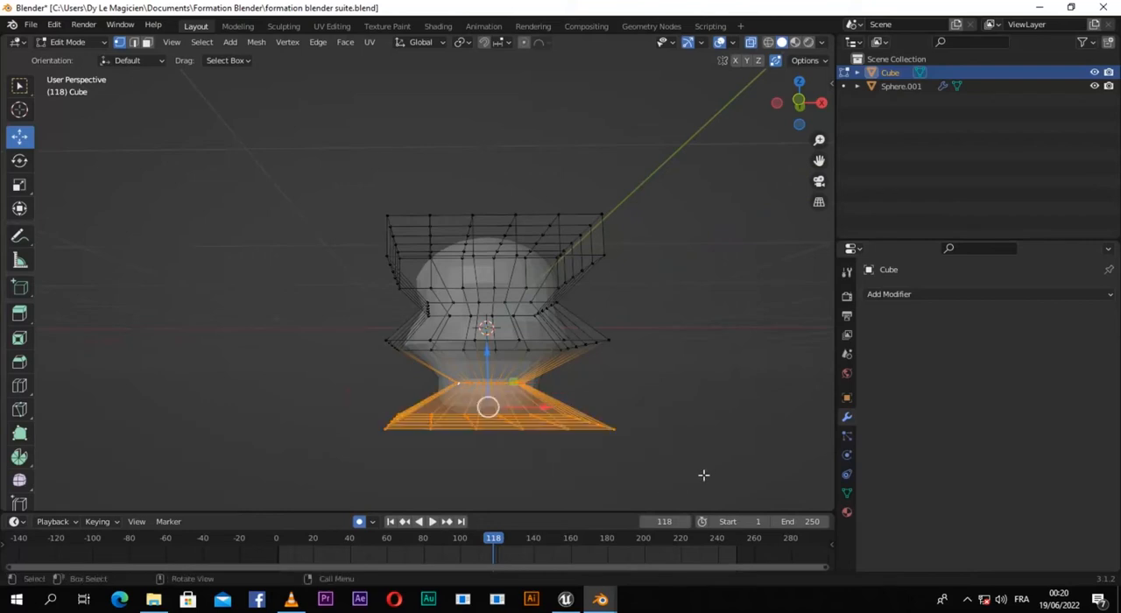
{"action": "left_click", "coordinate": [482, 388]}
{"action": "key", "text": "b"}
{"action": "mouse_move", "coordinate": [308, 395]}
{"action": "left_mouse_down"}
{"action": "mouse_move", "coordinate": [405, 448]}
{"action": "mouse_move", "coordinate": [671, 488]}
{"action": "left_mouse_up"}
{"action": "key", "text": "s"}
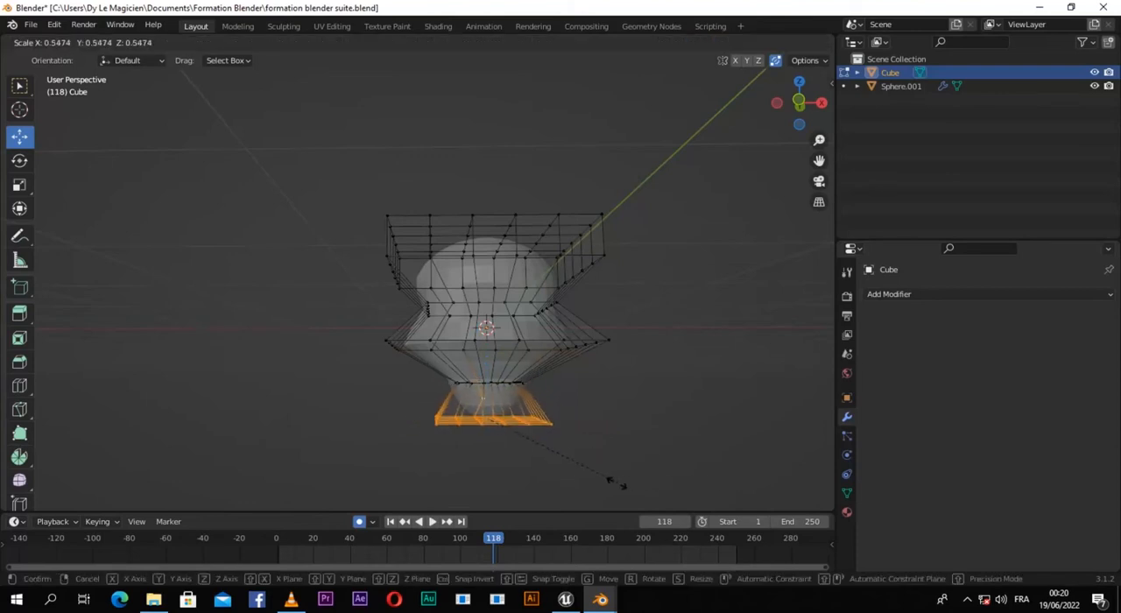
{"action": "left_click", "coordinate": [553, 505]}
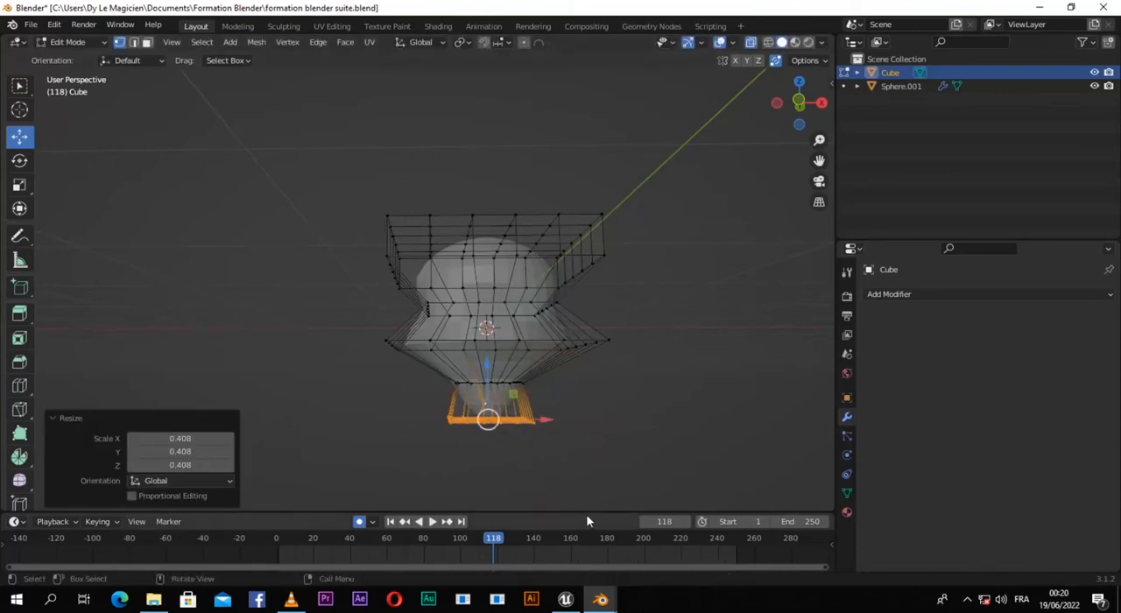
Step: Return the cube cage to Object Mode and hide it in the viewport, leaving the deformed sphere in view
{"action": "key", "text": "Tab"}
{"action": "middle_click_drag", "start_coordinate": [618, 321], "coordinate": [612, 359]}
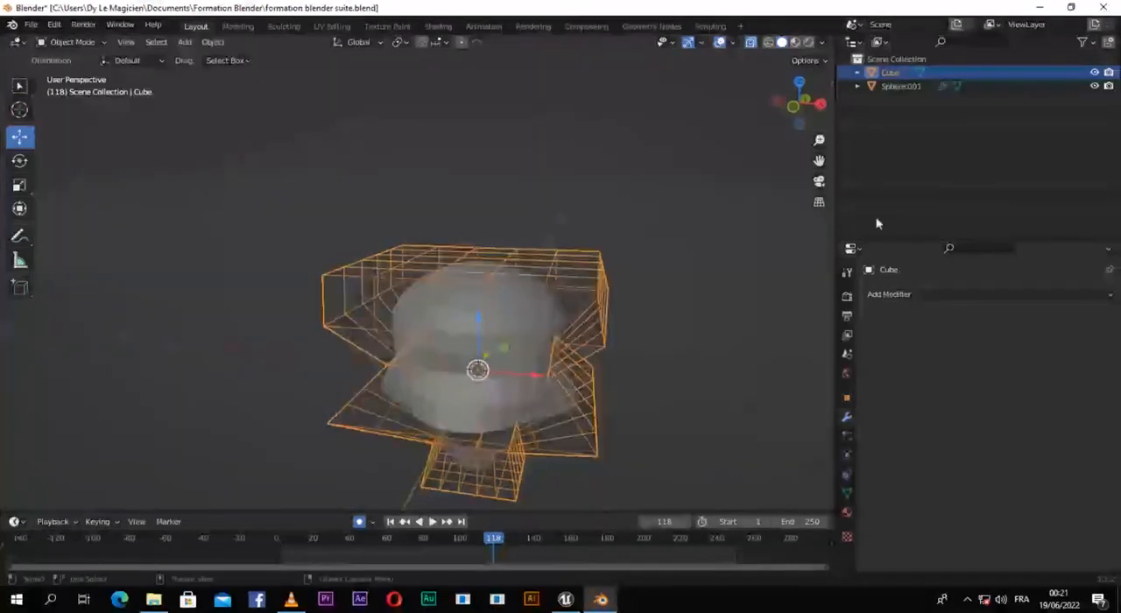
{"action": "left_click", "coordinate": [1095, 73]}
{"action": "middle_click_drag", "start_coordinate": [535, 351], "coordinate": [491, 331]}
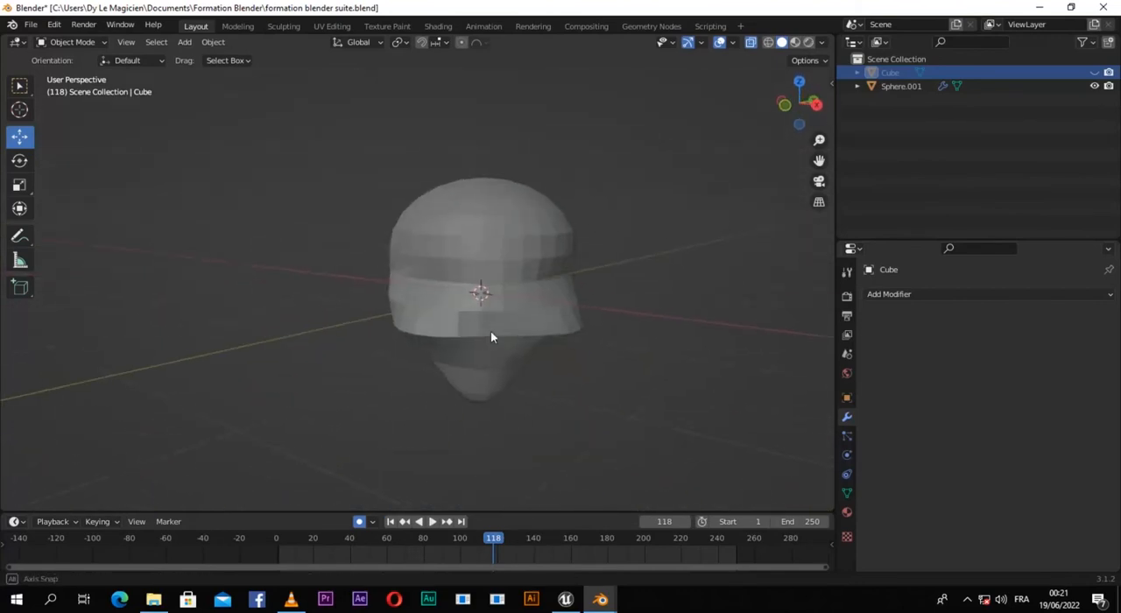
Step: Select the deformed sphere and apply its Mesh Deform modifier
{"action": "left_click", "coordinate": [484, 263]}
{"action": "left_click", "coordinate": [1073, 316]}
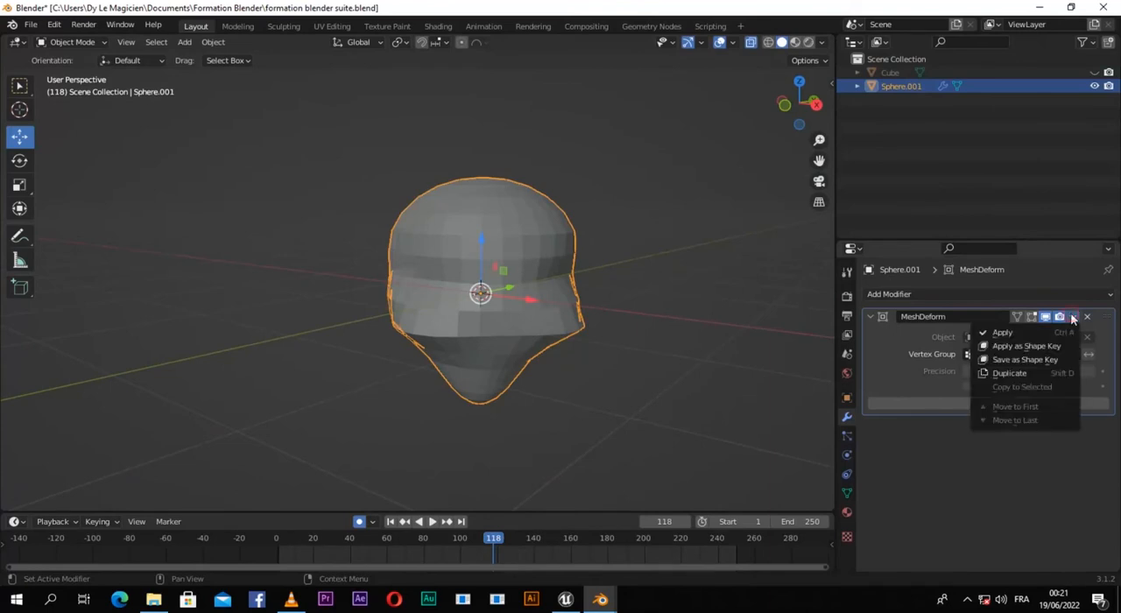
{"action": "left_click", "coordinate": [1009, 334]}
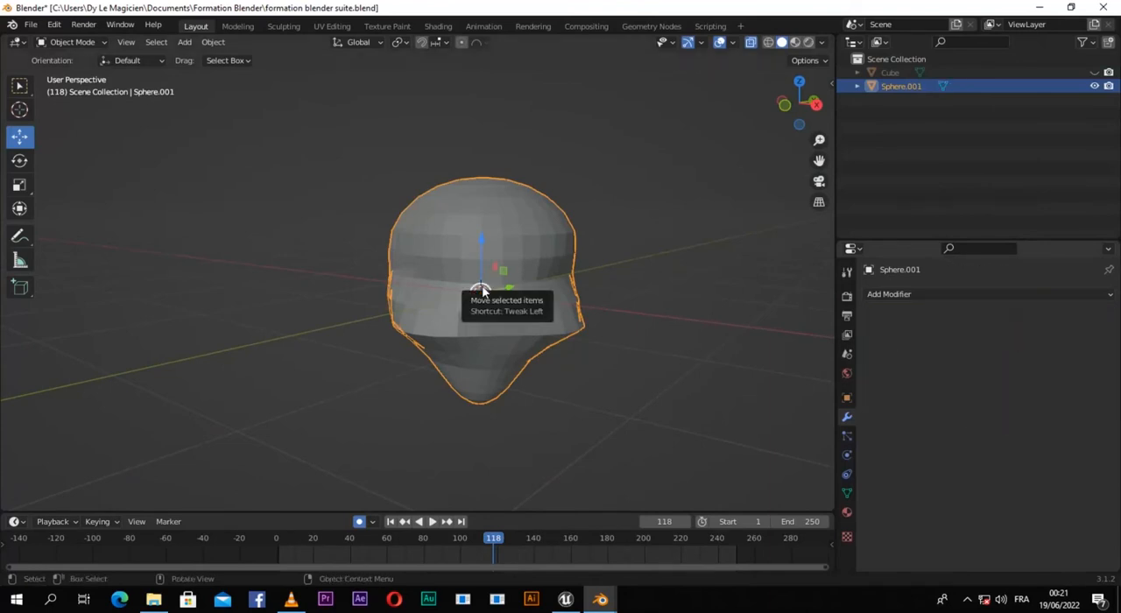
Step: Put the sphere into Edit Mode and examine its deformed mesh from several angles
{"action": "key", "text": "Tab"}
{"action": "middle_click_drag", "start_coordinate": [483, 290], "coordinate": [510, 318]}
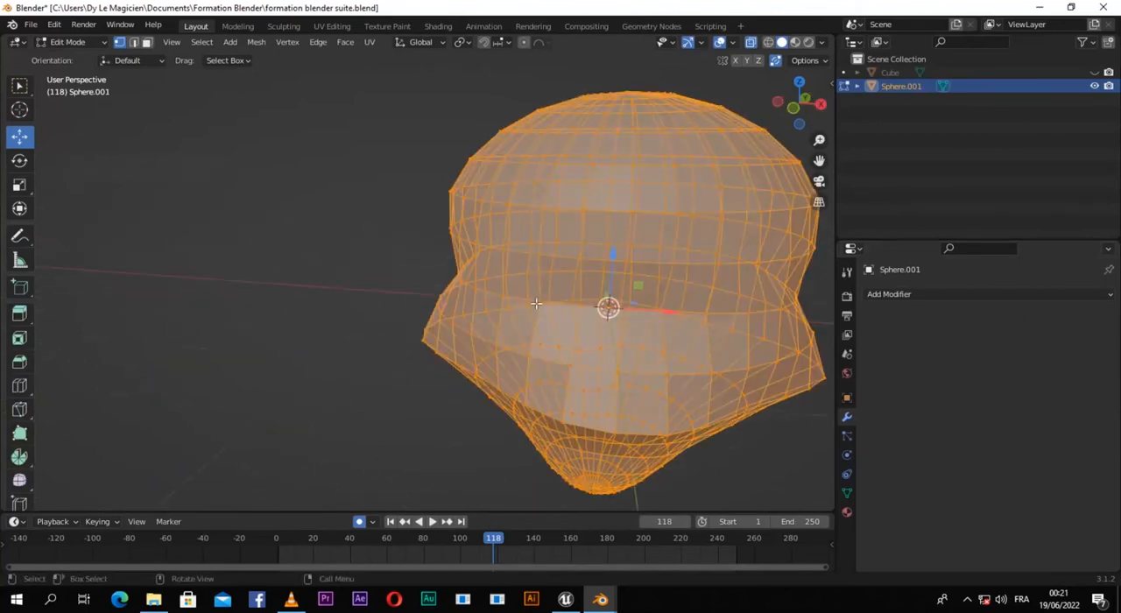
{"action": "scroll", "coordinate": [543, 306], "scroll_direction": "down", "scroll_amount": 3}
{"action": "middle_click_drag", "start_coordinate": [574, 301], "coordinate": [525, 304]}
{"action": "scroll", "coordinate": [525, 304], "scroll_direction": "down", "scroll_amount": 2}
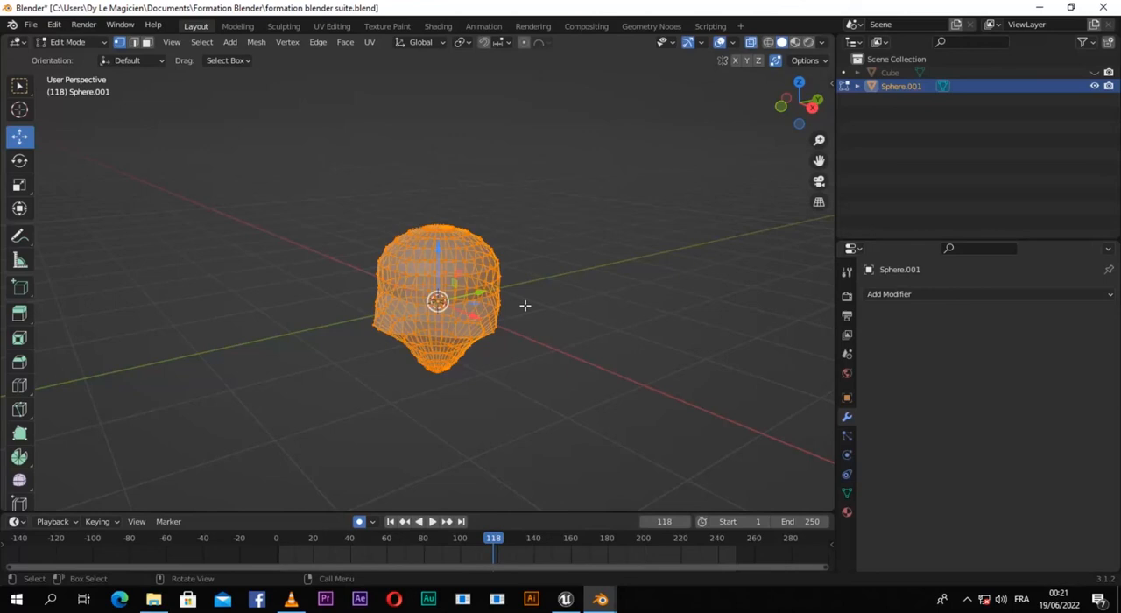
Step: Open the list of modifiers that can be added to the sphere
{"action": "left_click", "coordinate": [1025, 296]}
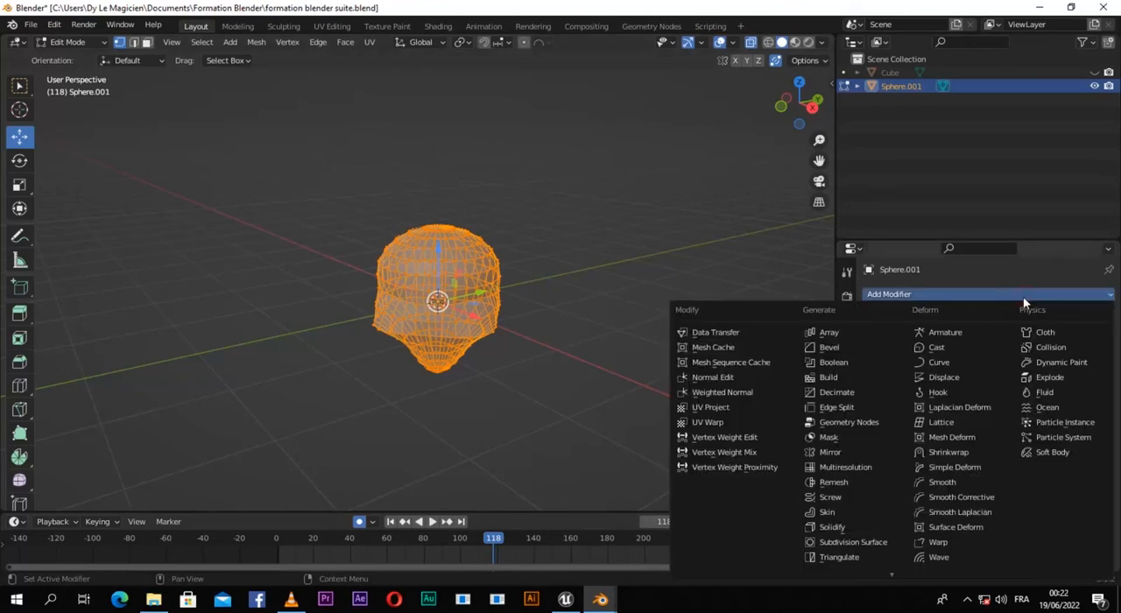